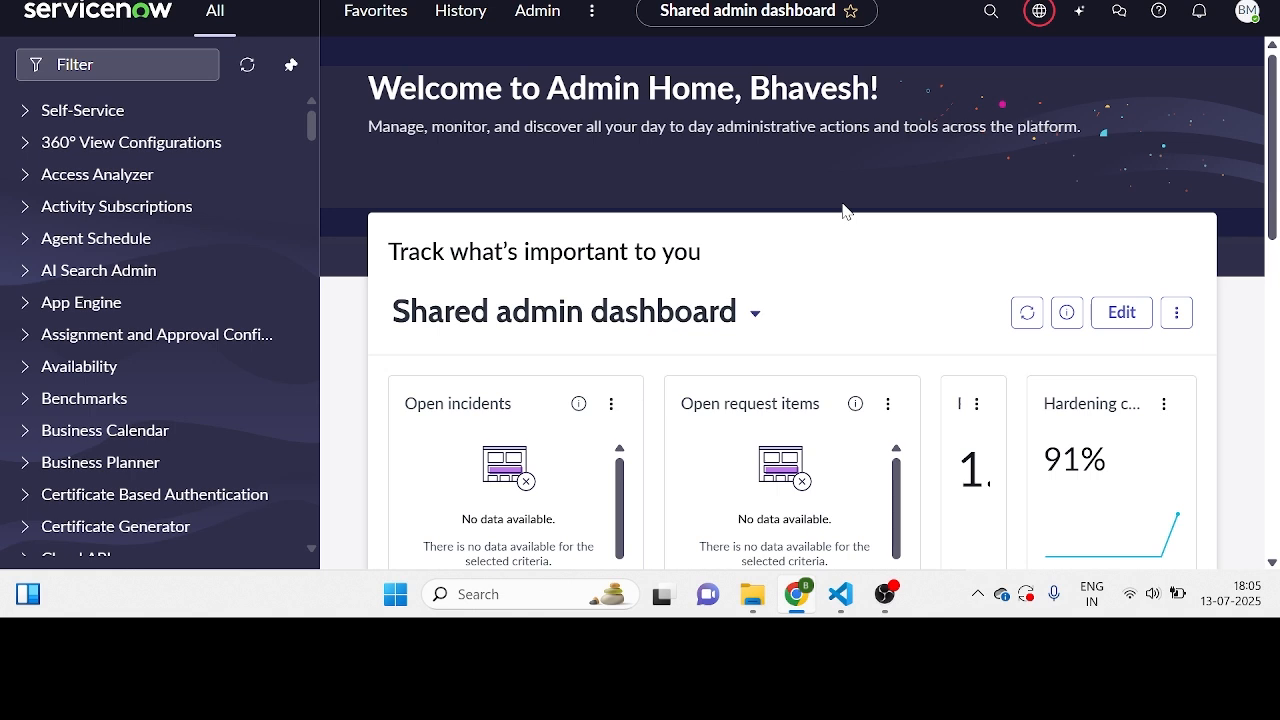
Filter the navigator for "system application" and open the list of all available applications
click(98, 65)
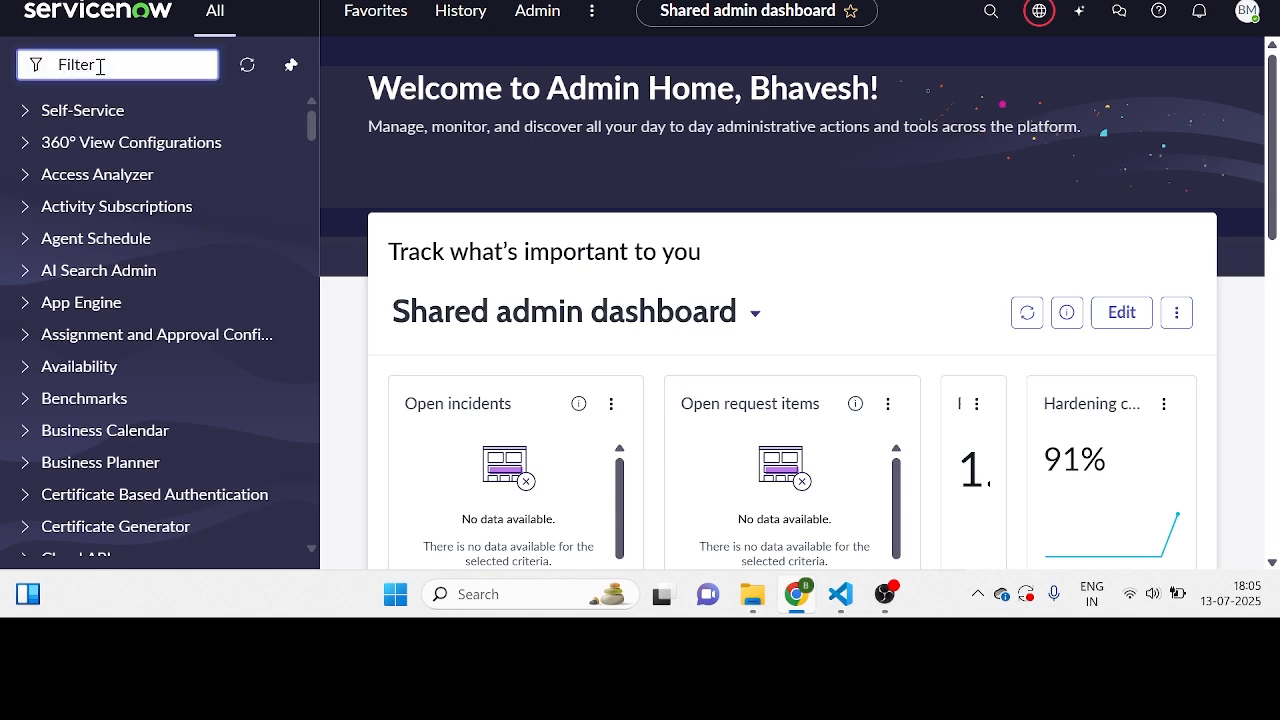
text(system ap)
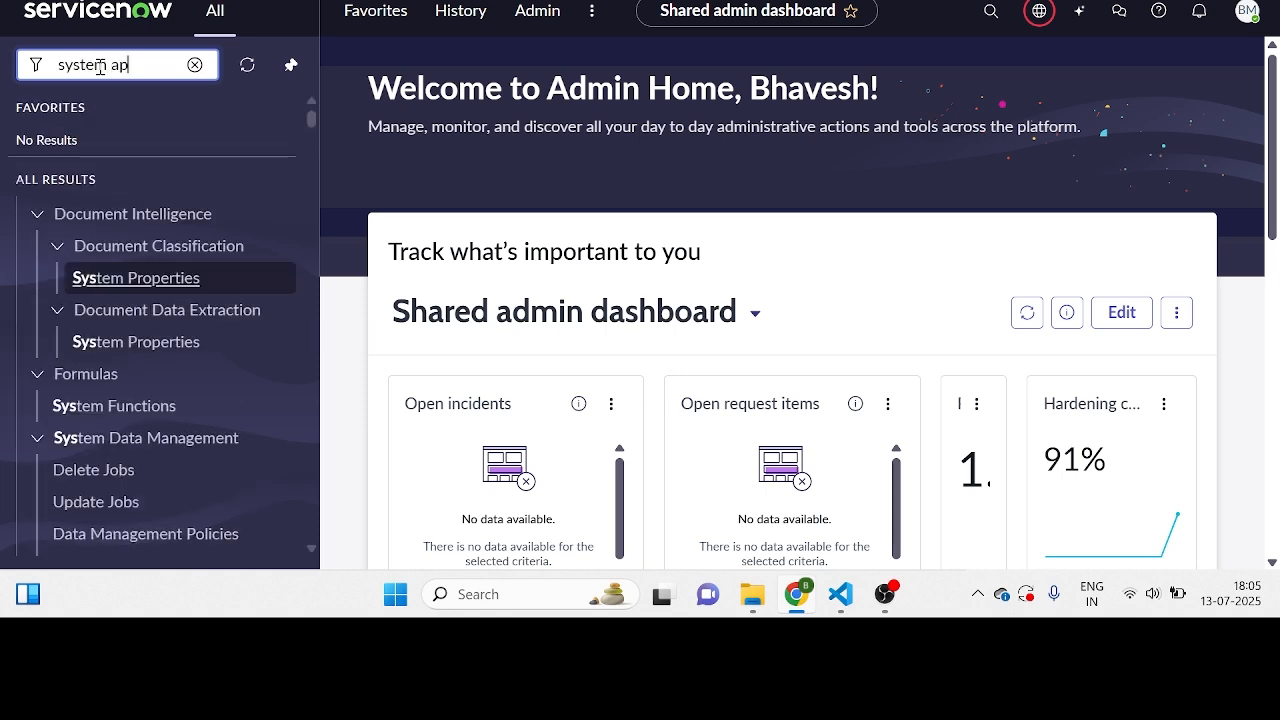
text(plicaiton)
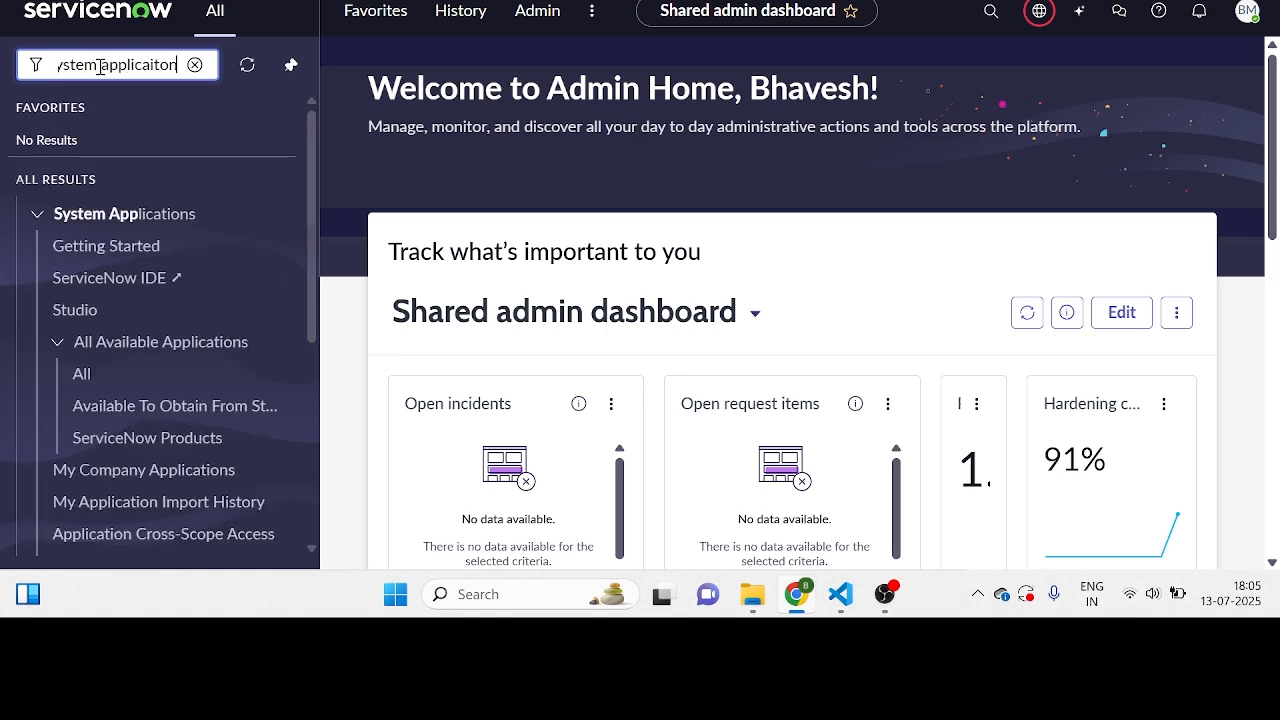
key(BackSpace)
key(BackSpace)
key(BackSpace)
key(BackSpace)
text(tion)
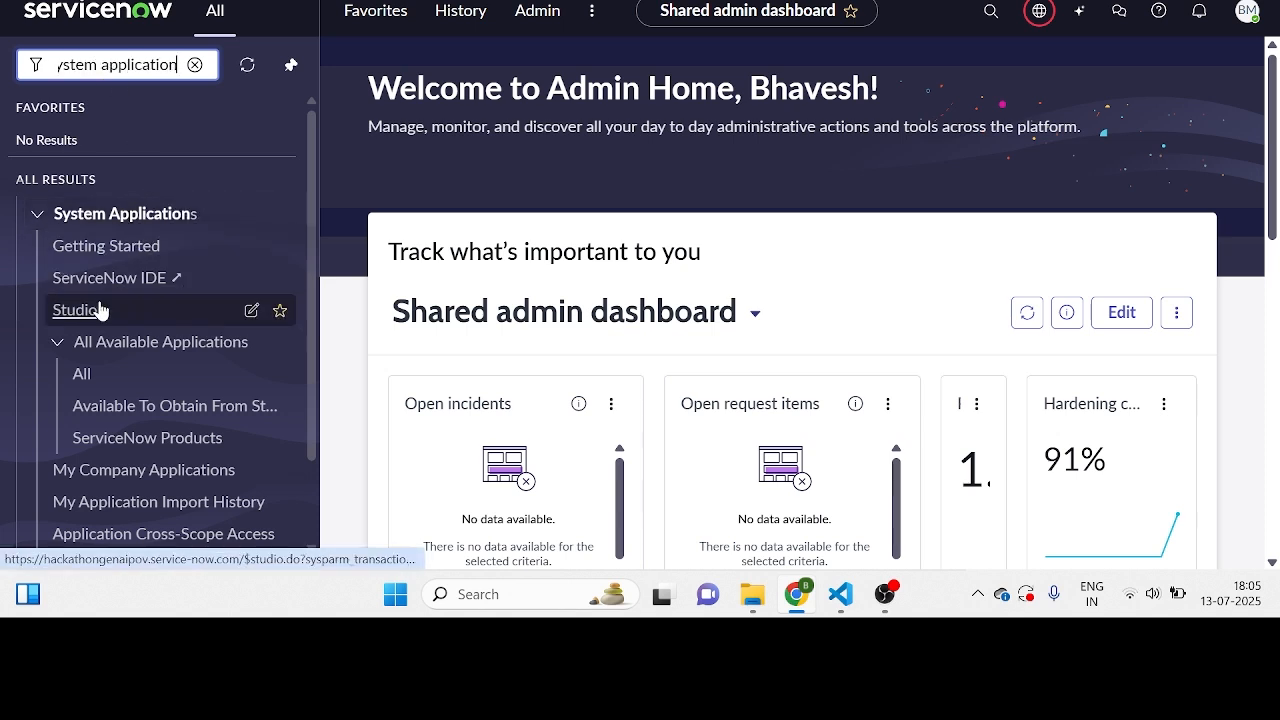
click(82, 375)
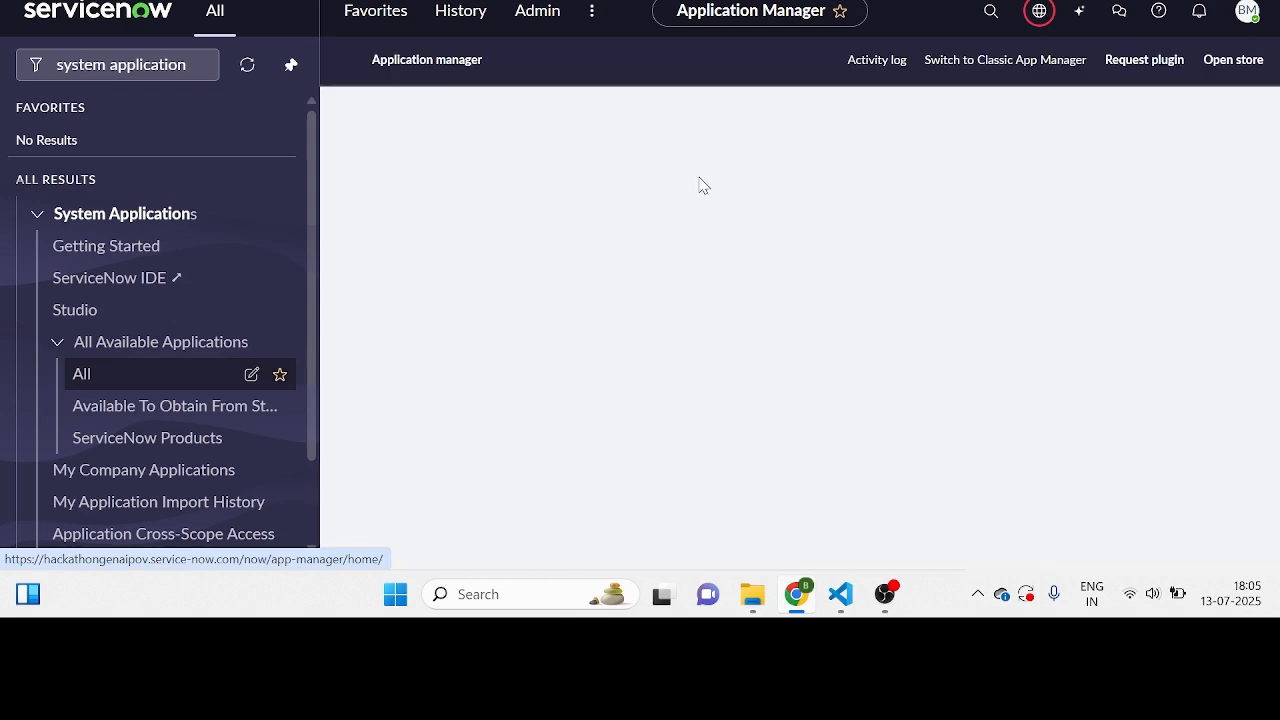
Switch the Application Manager to the installed applications and look through the list
scroll(741, 300, down, 1)
scroll(741, 300, down, 5)
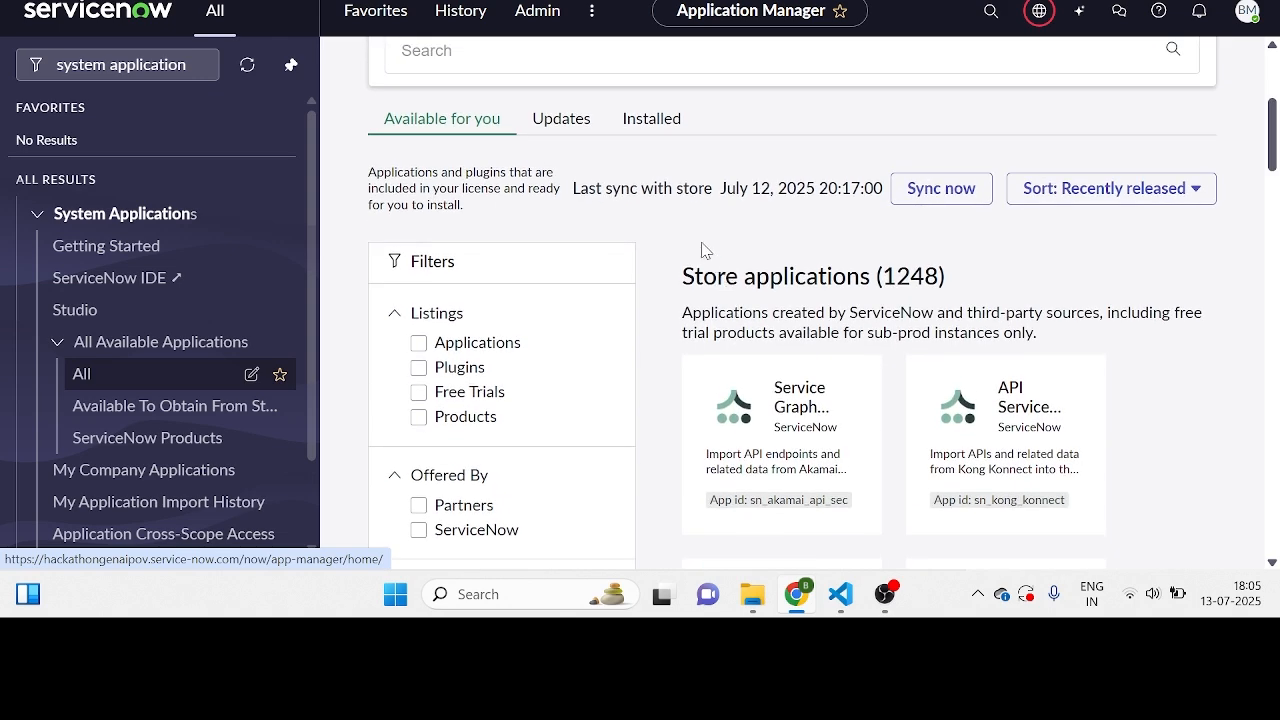
click(640, 121)
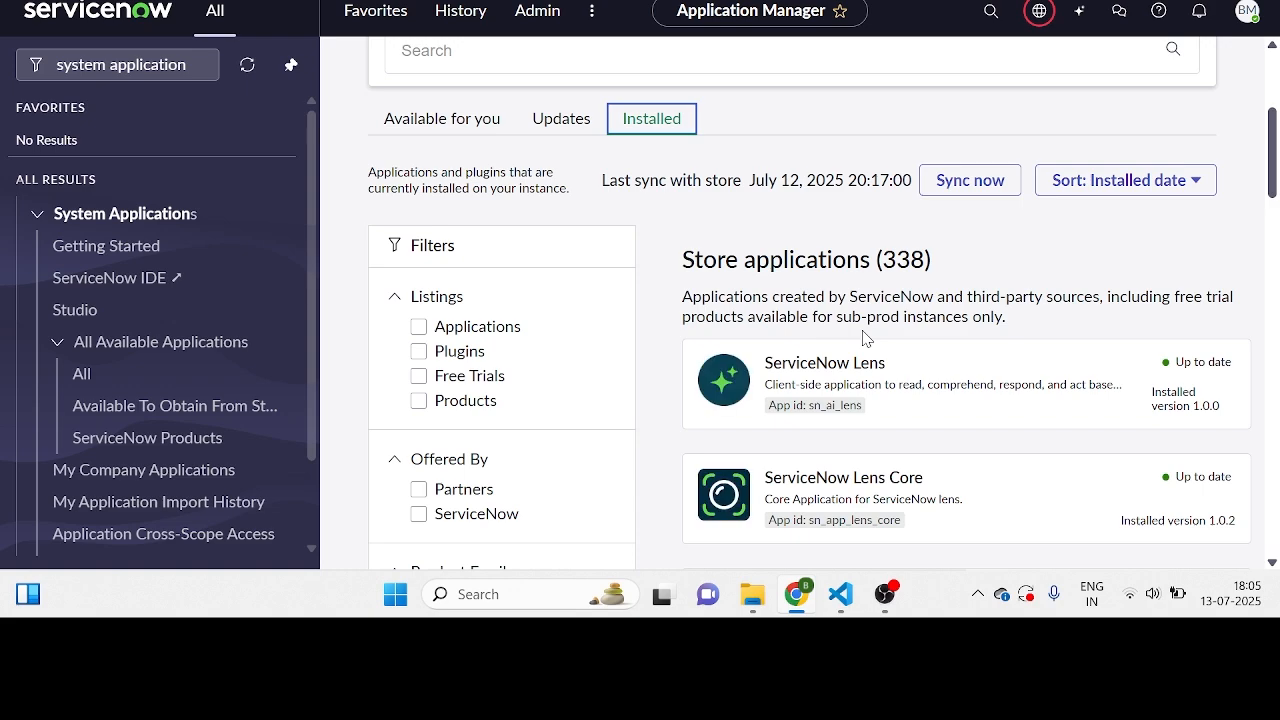
scroll(865, 338, down, 4)
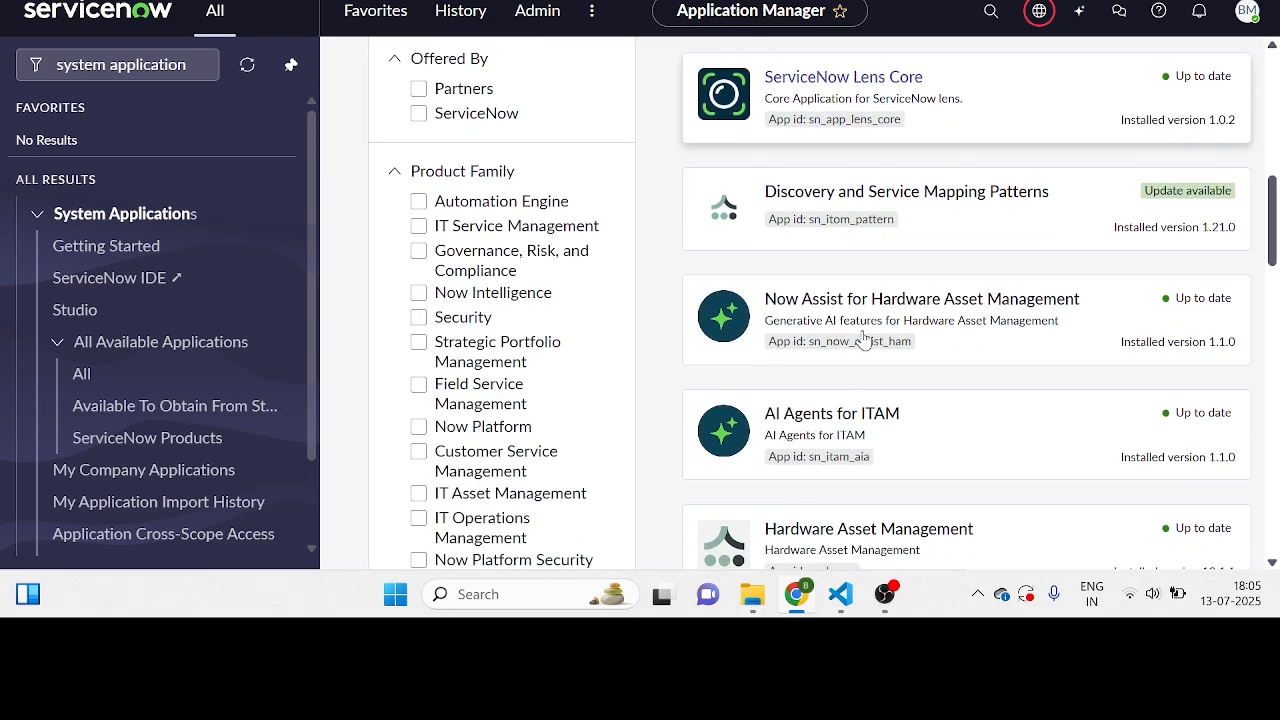
scroll(862, 340, up, 5)
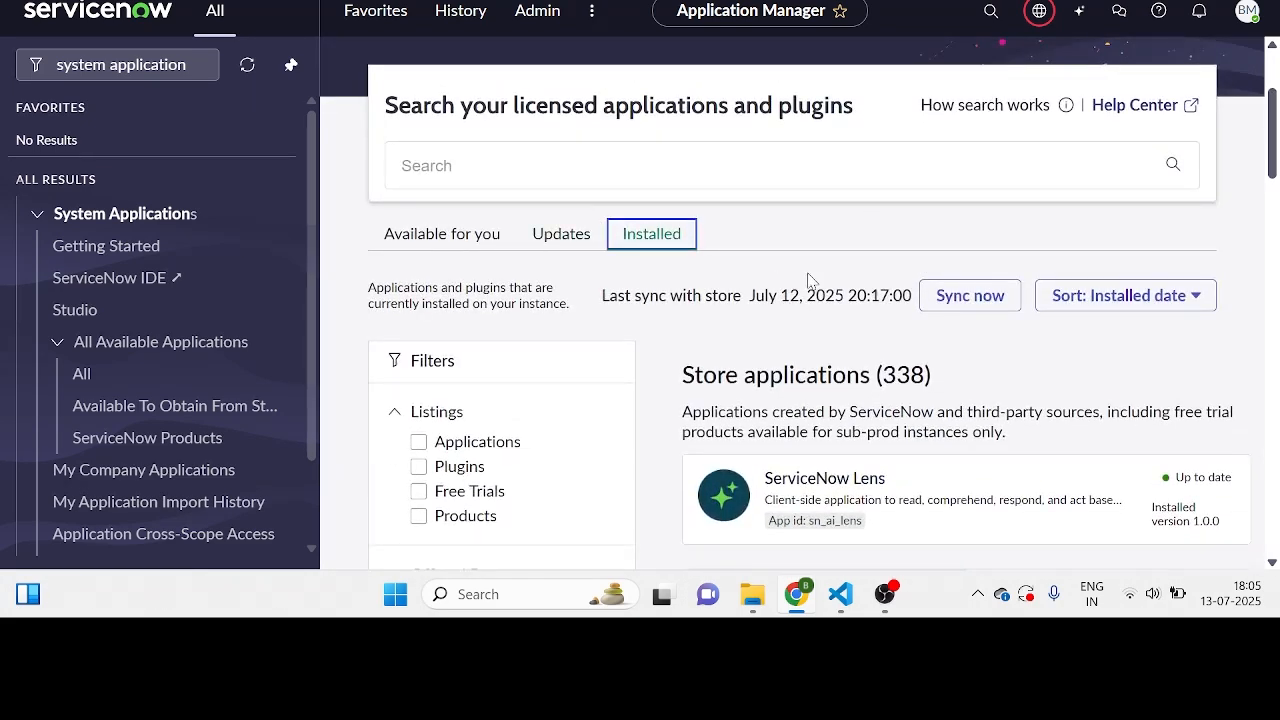
Search the installed applications and plugins for "now assist for creator"
click(480, 192)
click(446, 152)
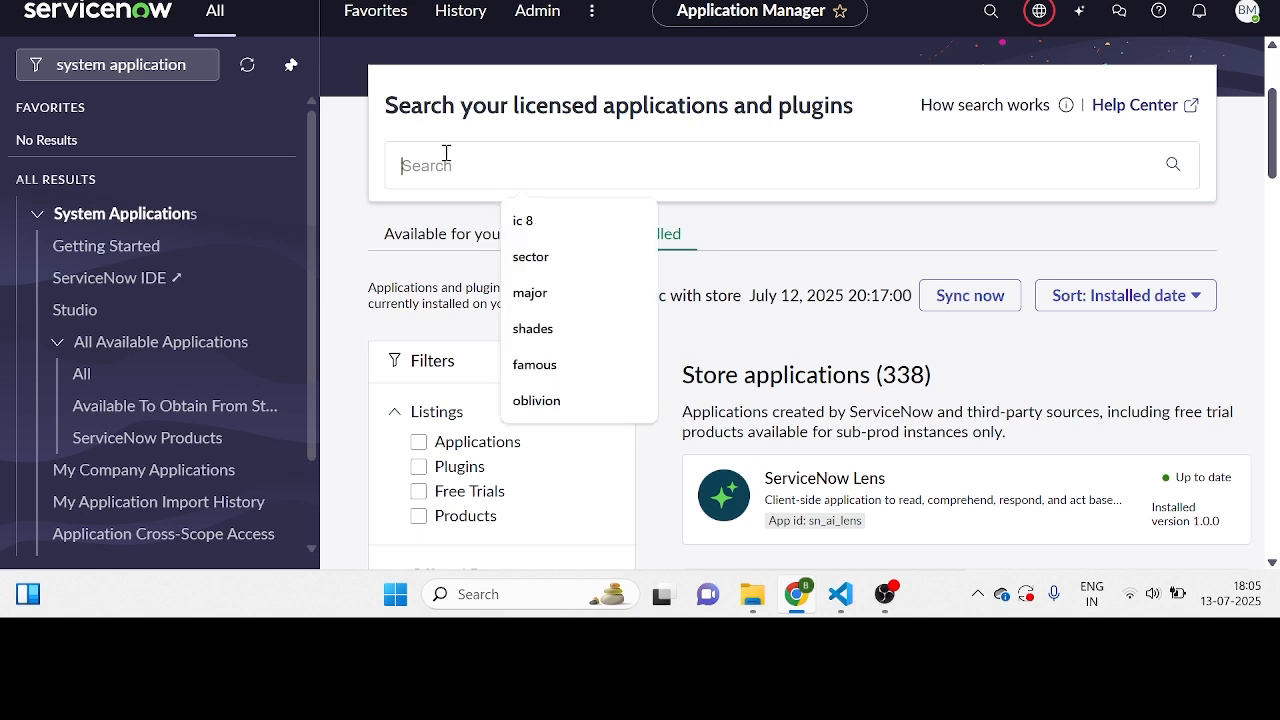
text(now)
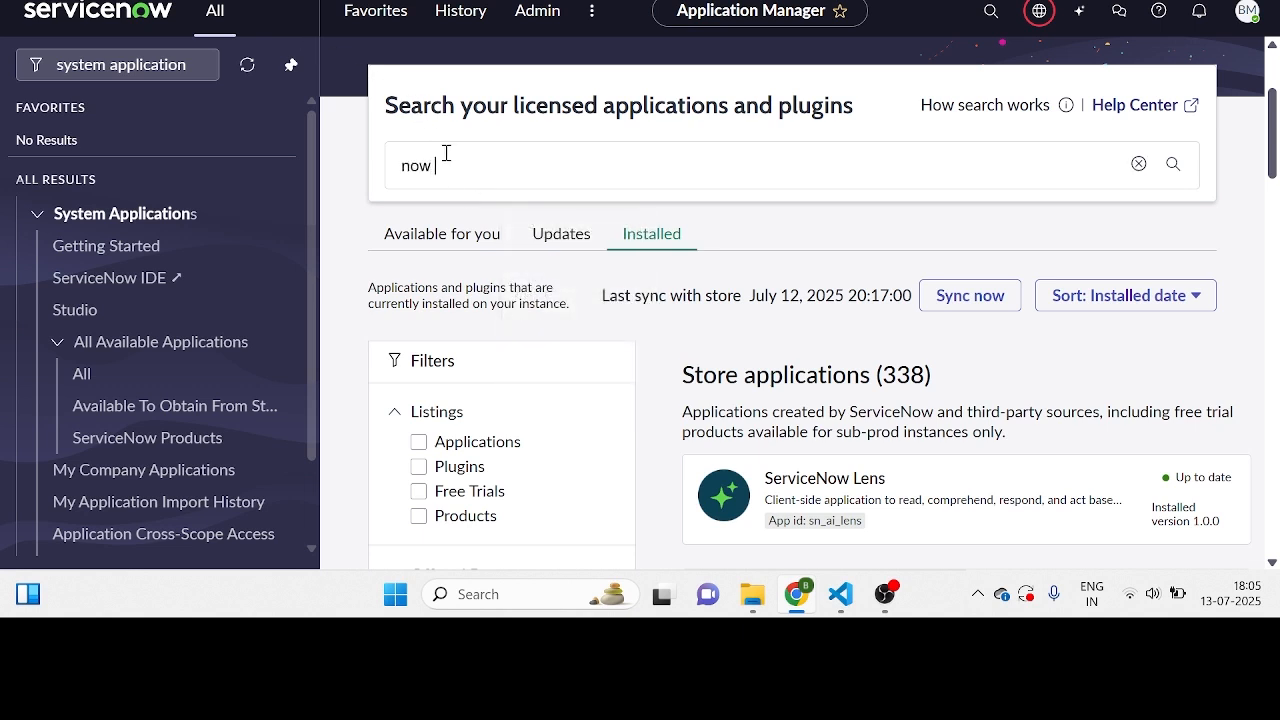
text( assist for creator)
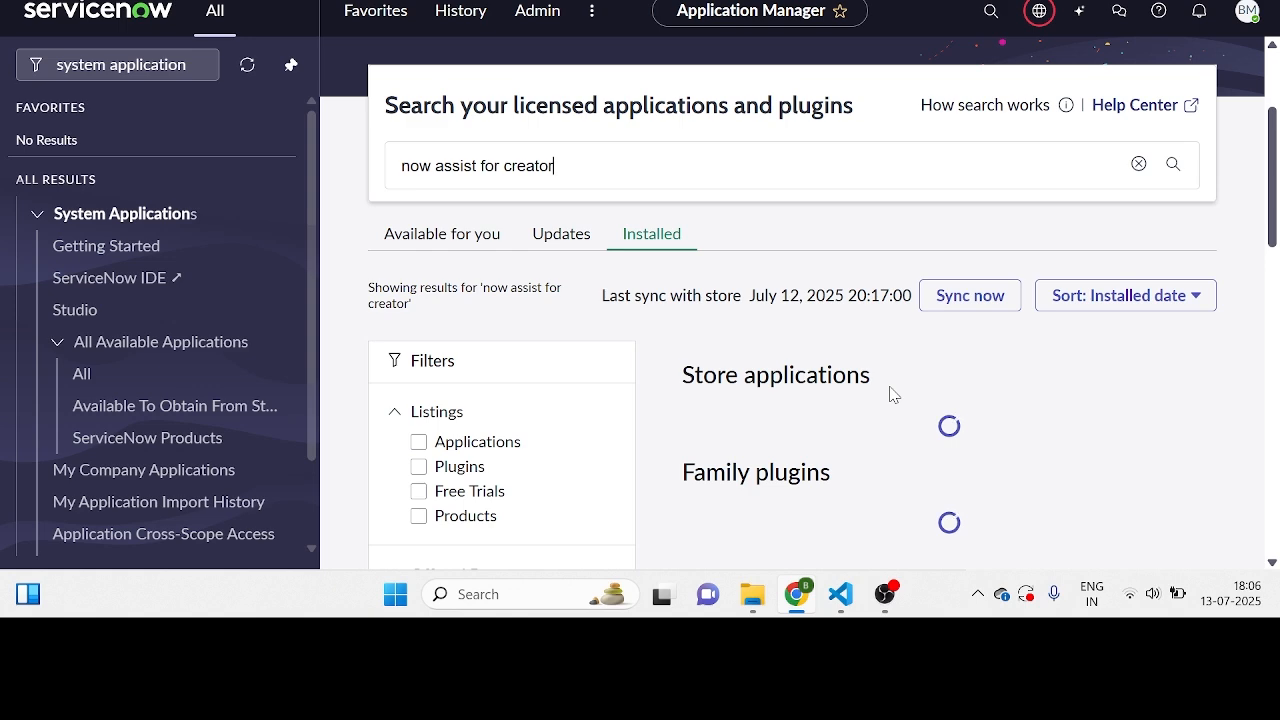
Open the Now Assist for Creator application and review its summary and version details
scroll(891, 394, down, 3)
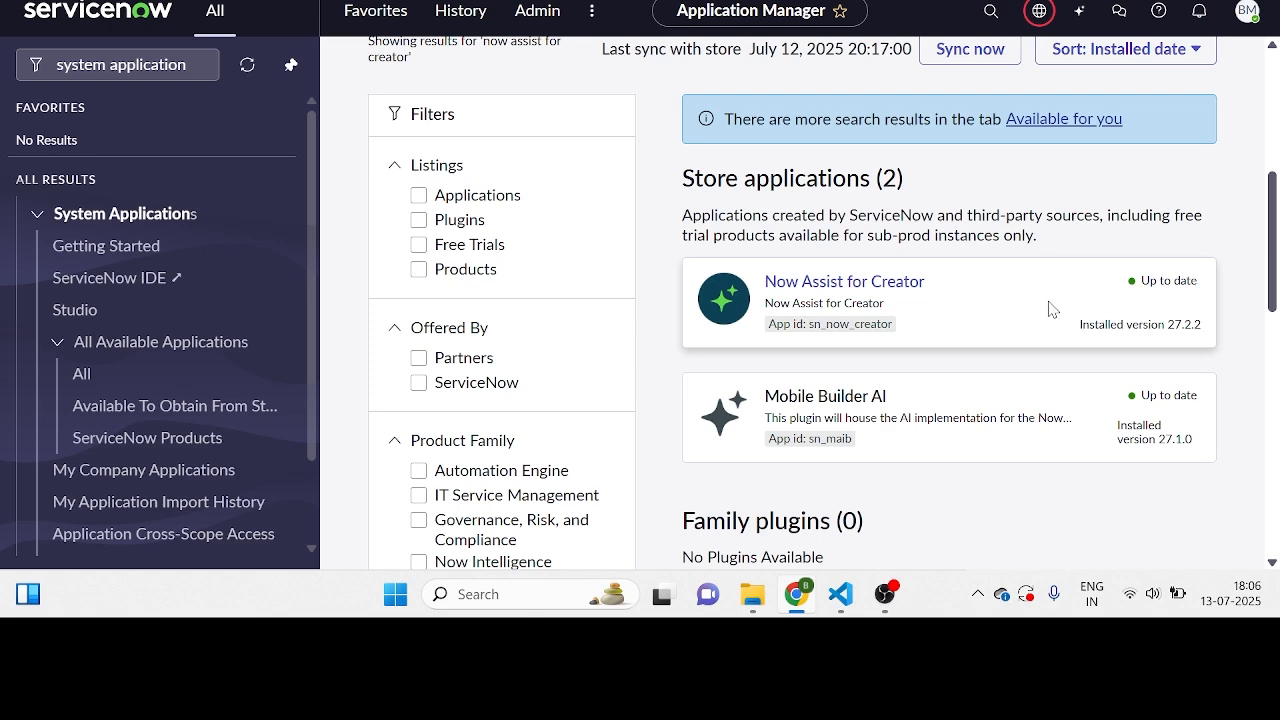
click(1050, 308)
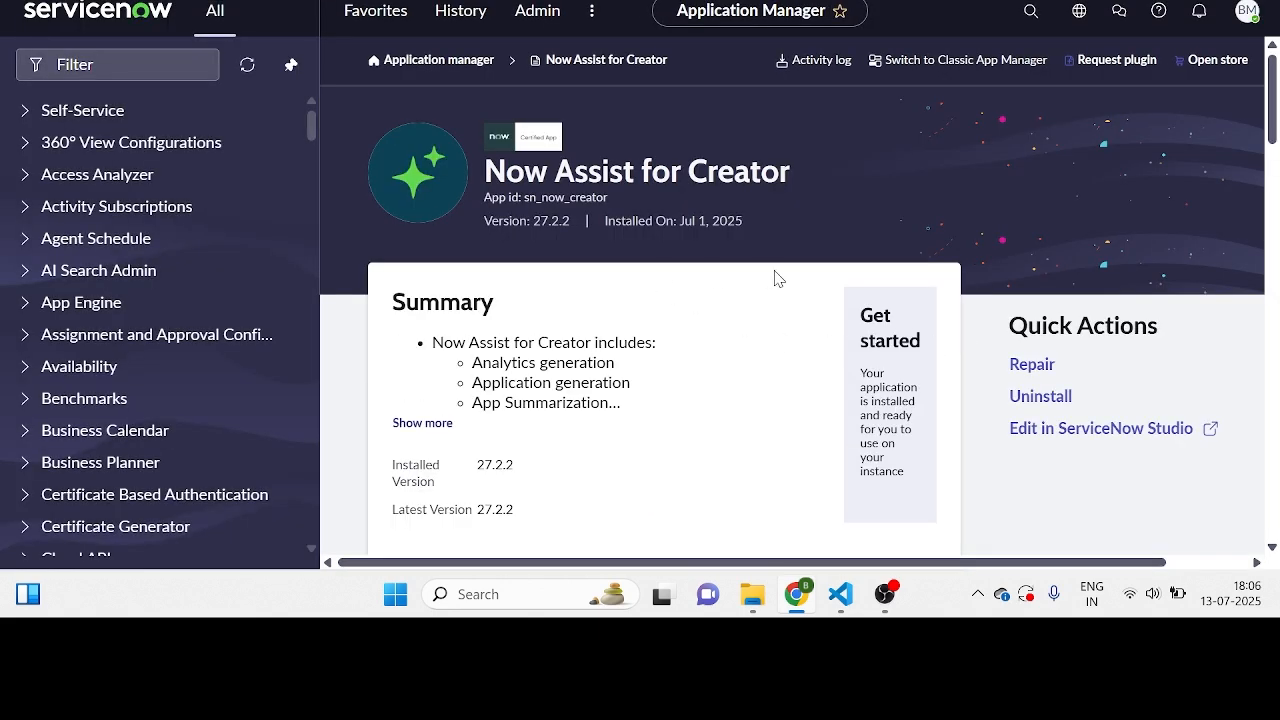
scroll(829, 280, down, 2)
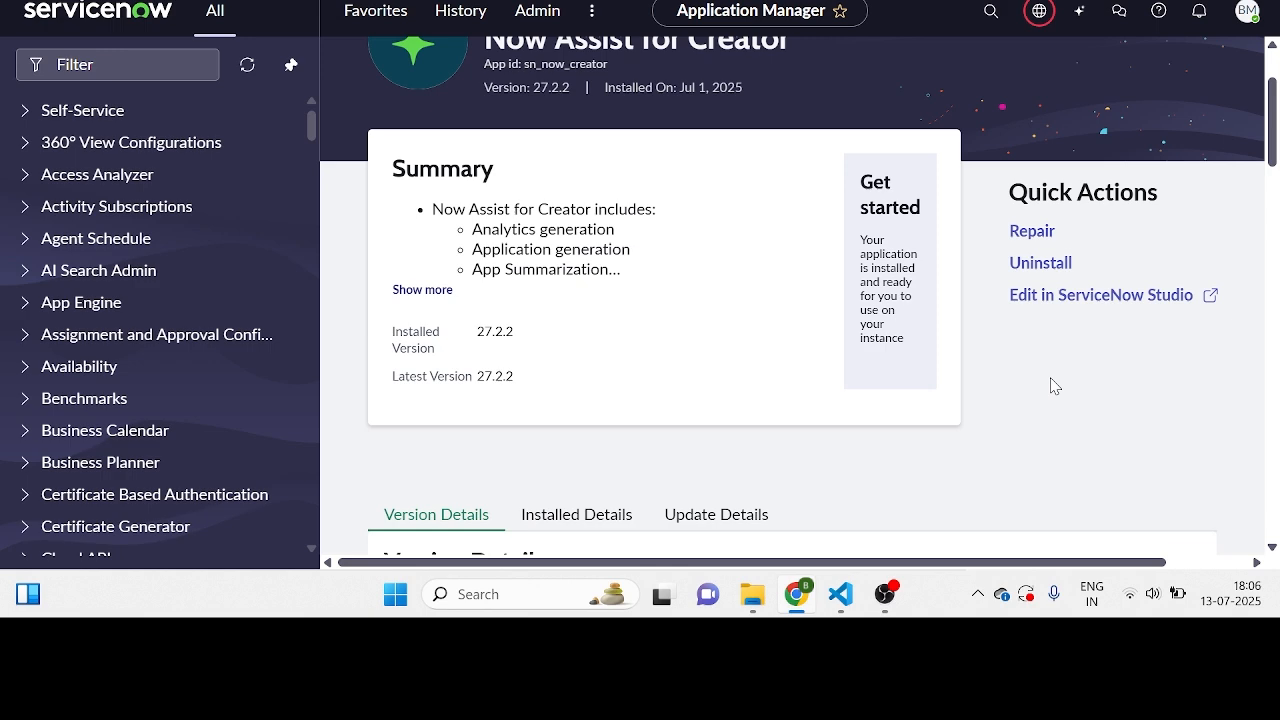
scroll(1000, 386, up, 1)
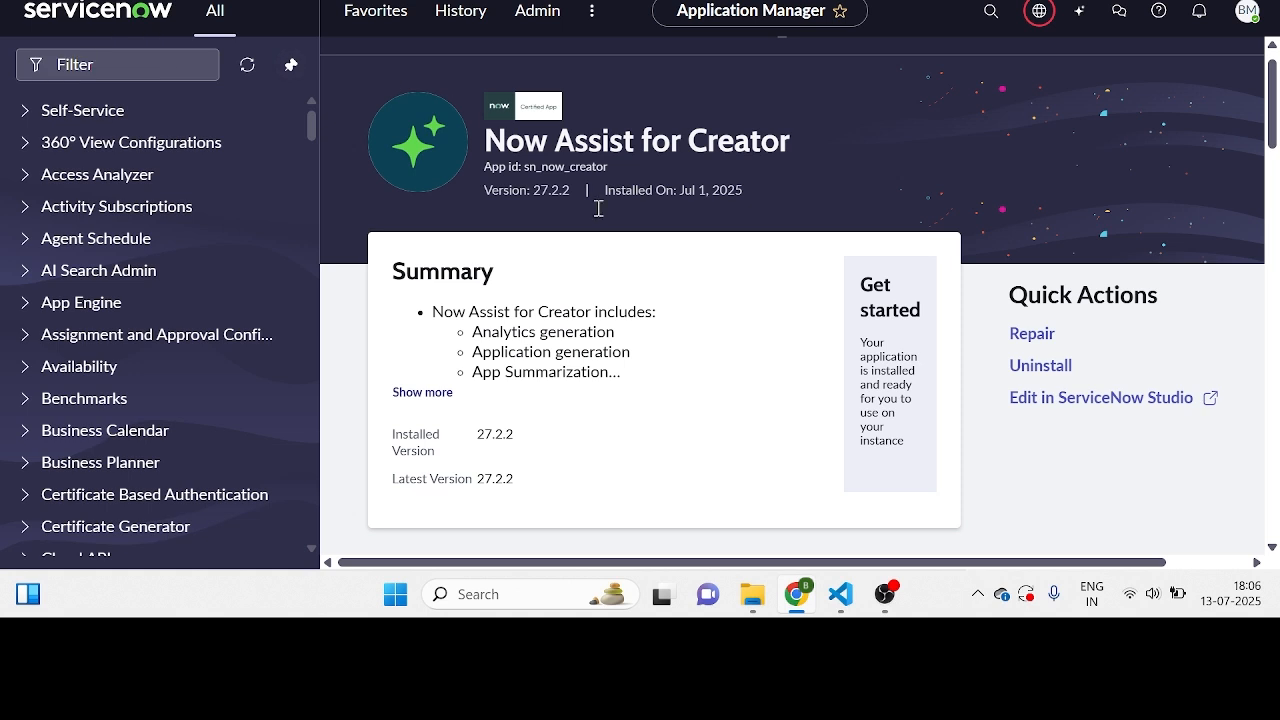
Filter the navigator for "now asist admin" and open the standalone Now Assist Admin entry
click(157, 62)
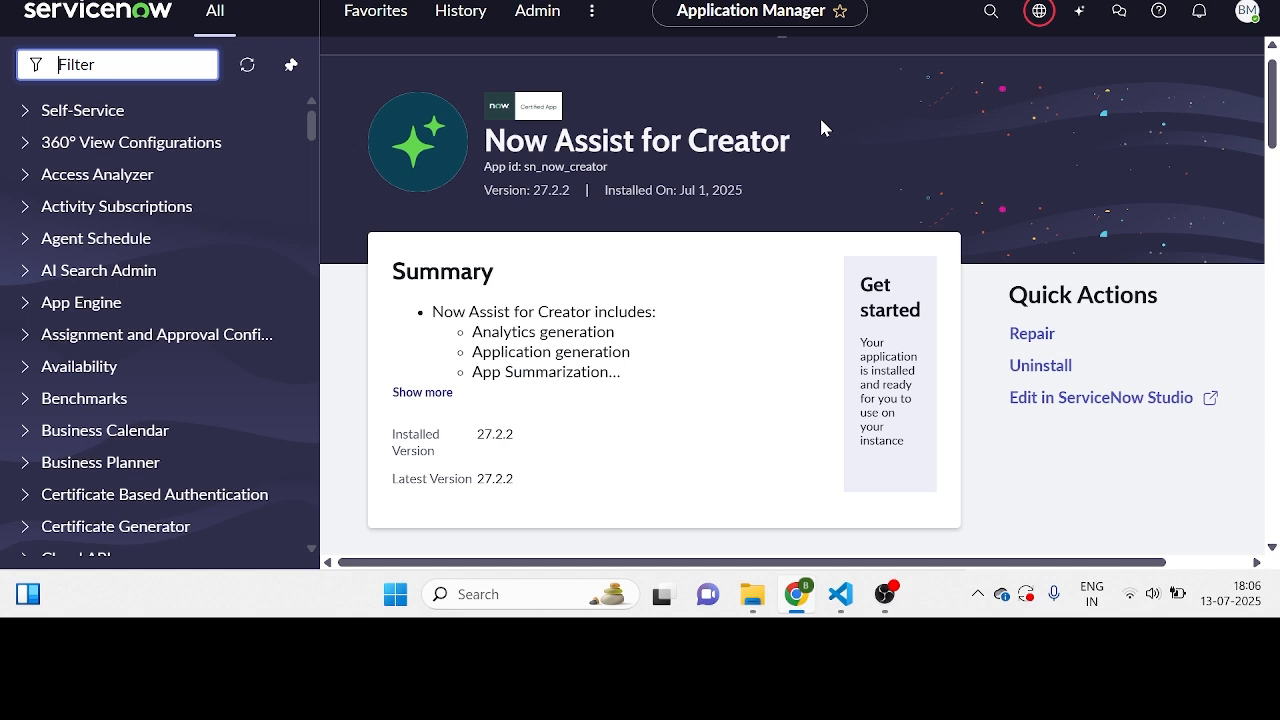
text(syst)
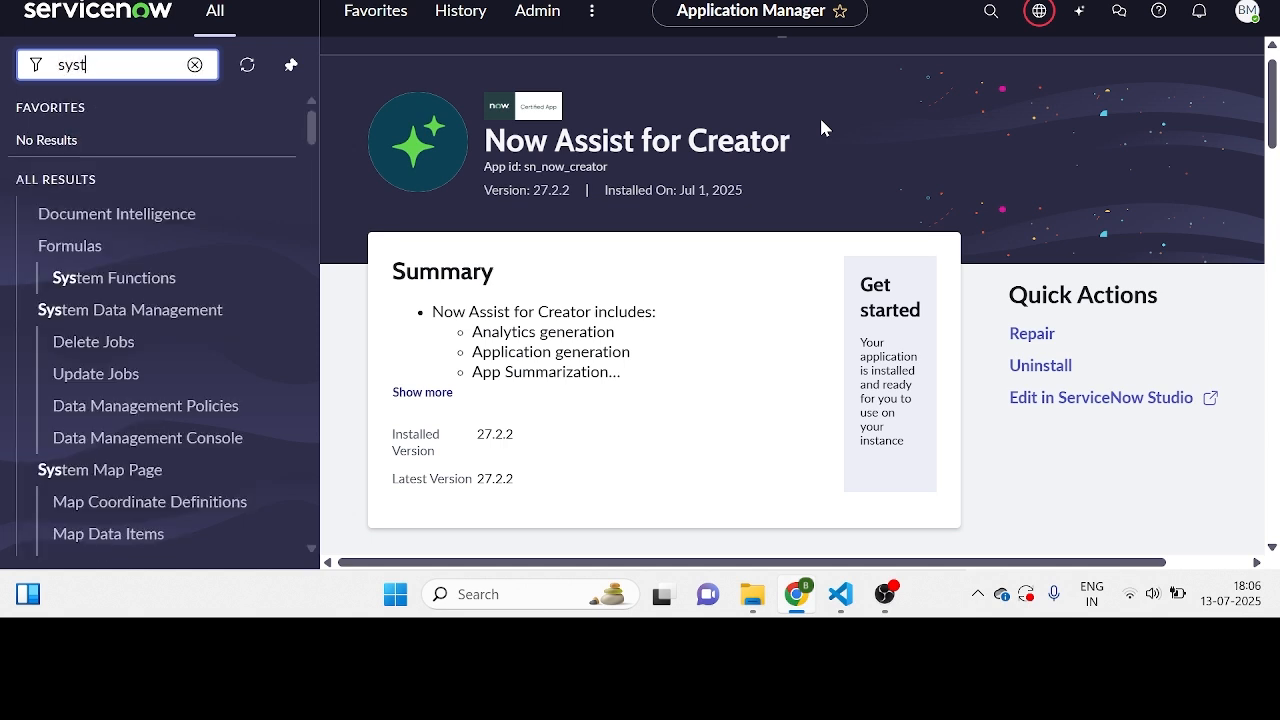
key(BackSpace)
key(BackSpace)
key(BackSpace)
key(BackSpace)
text(now )
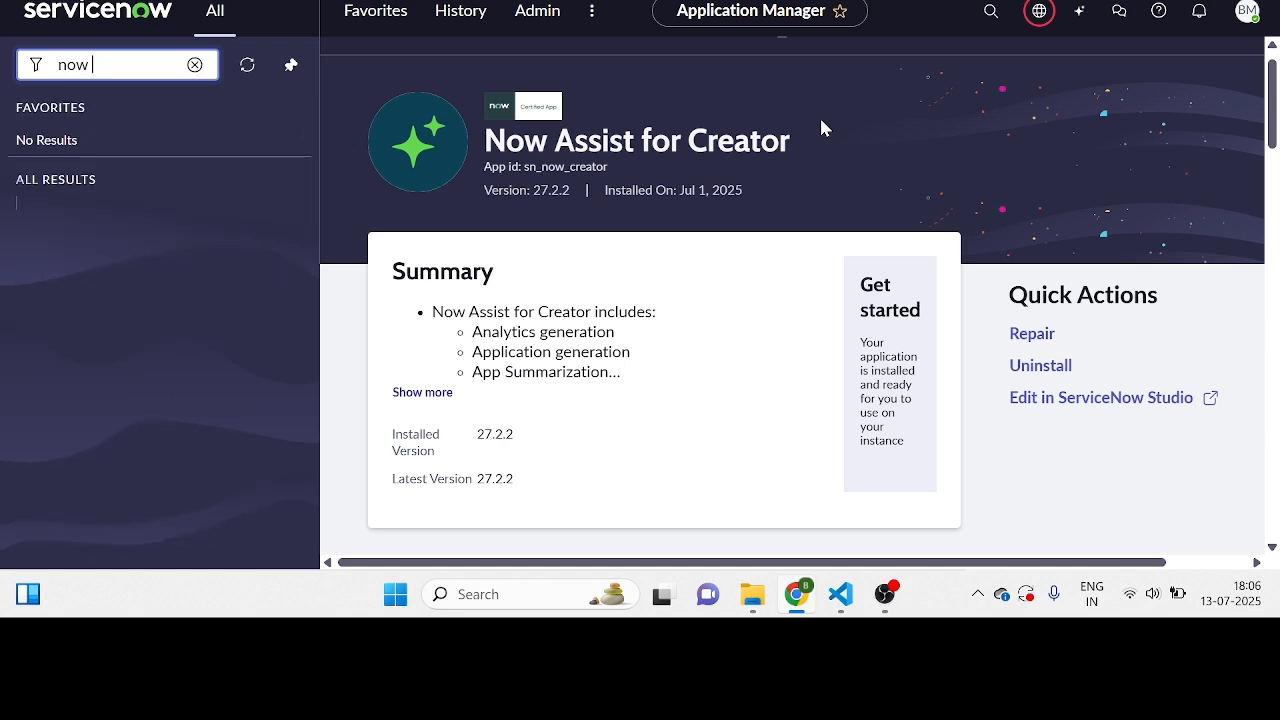
text(asi)
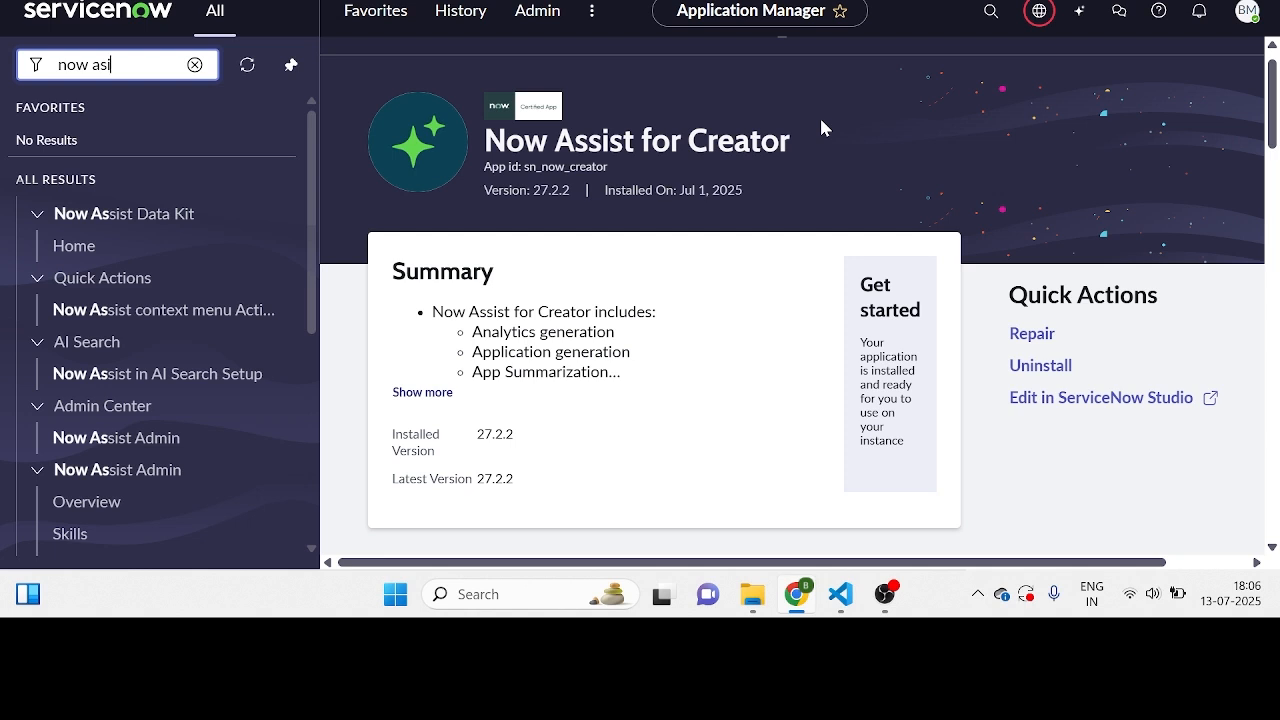
text(st)
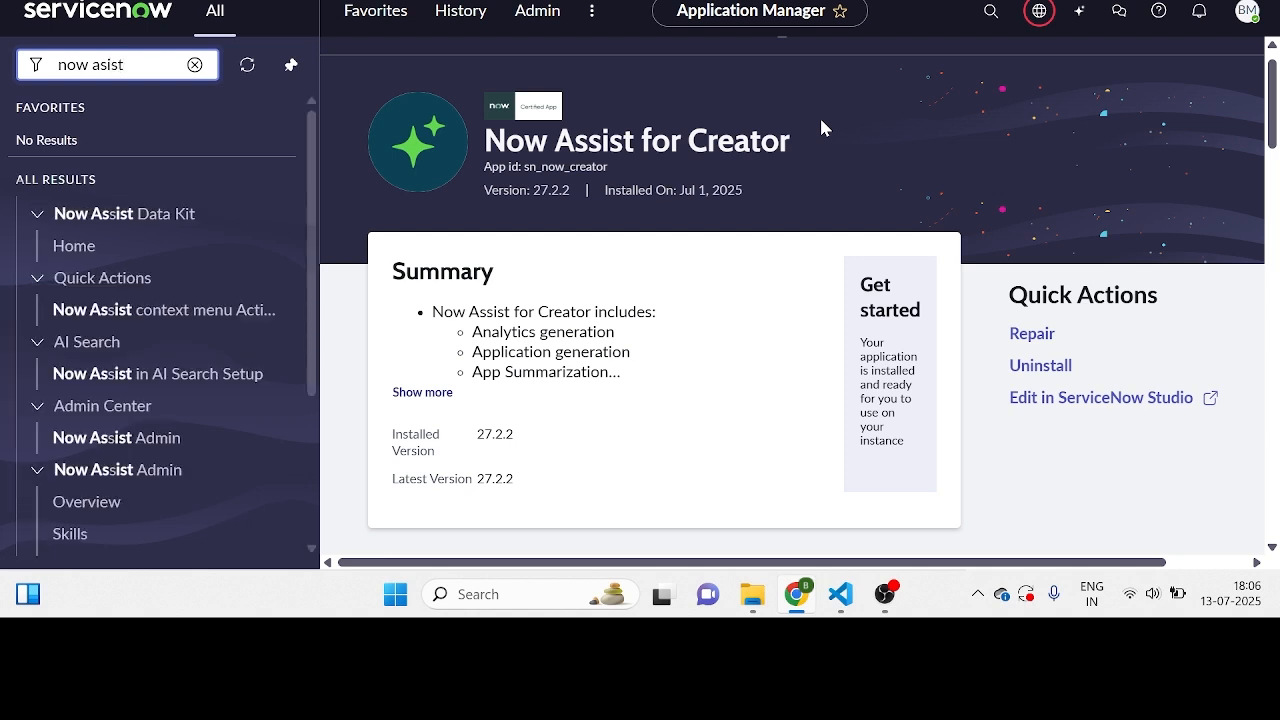
text( admin)
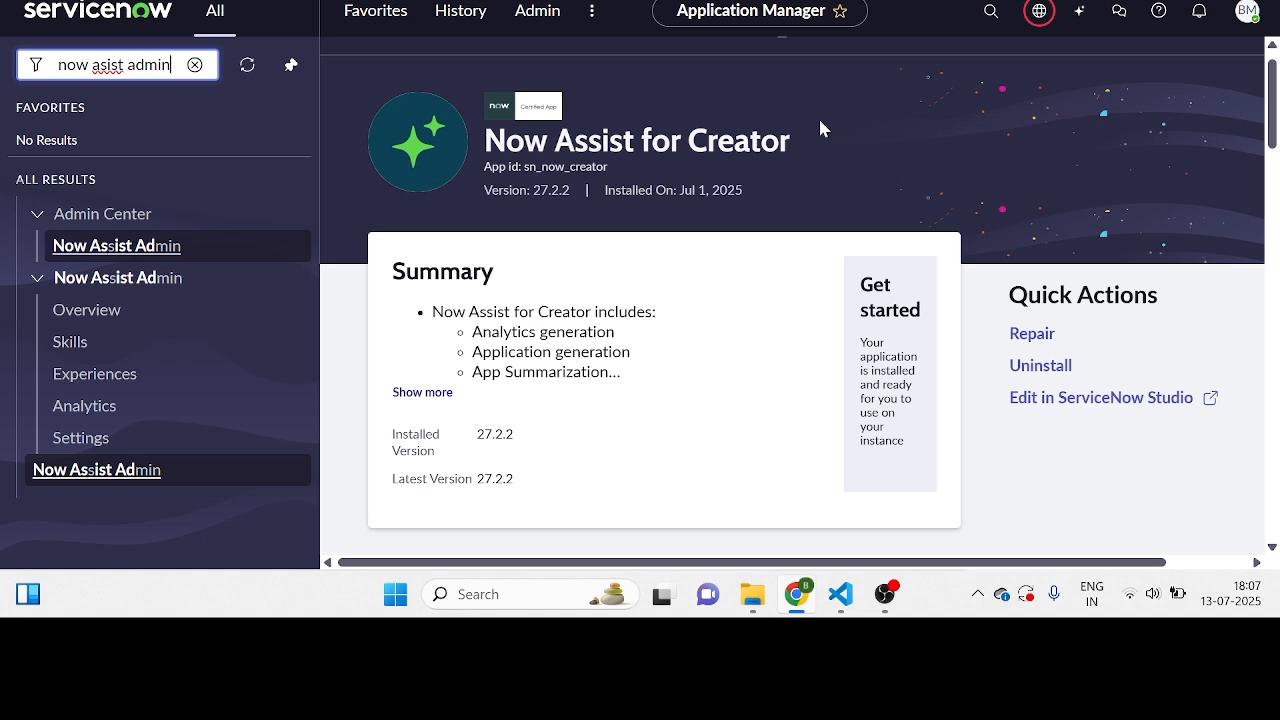
click(108, 472)
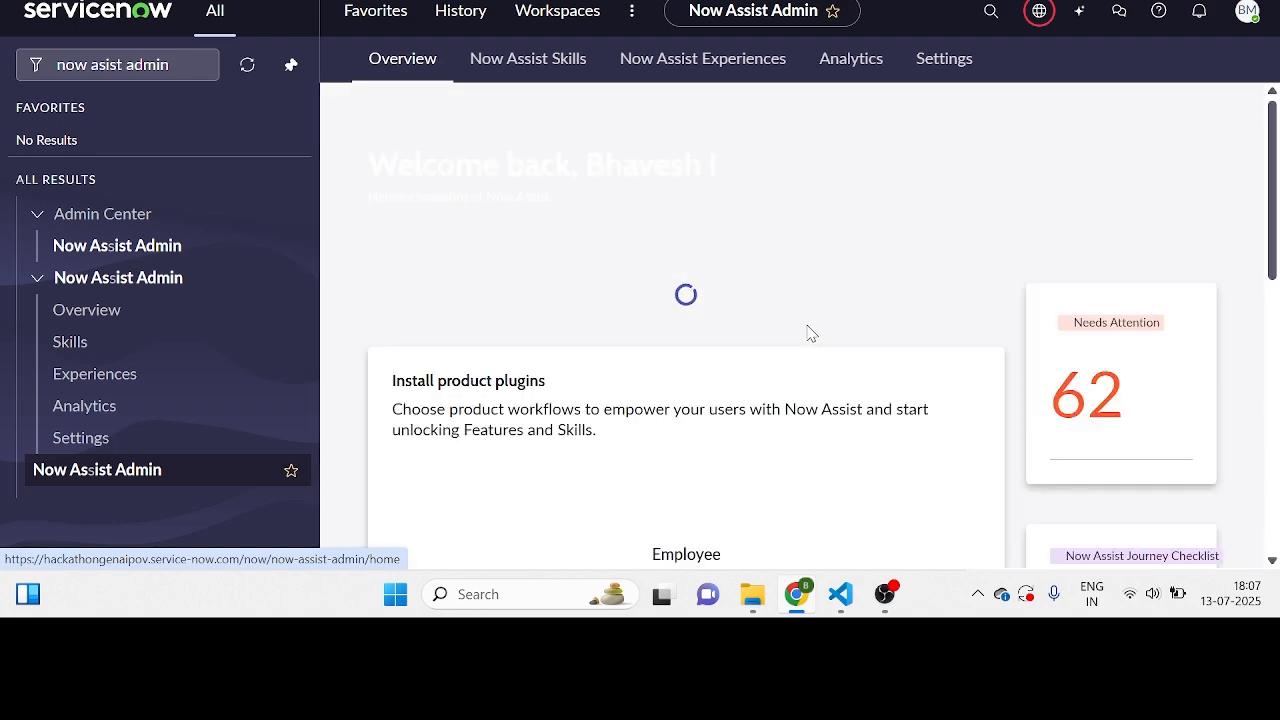
Show the Now Assist skills for Creator, collapsing the Technology group
scroll(752, 314, down, 1)
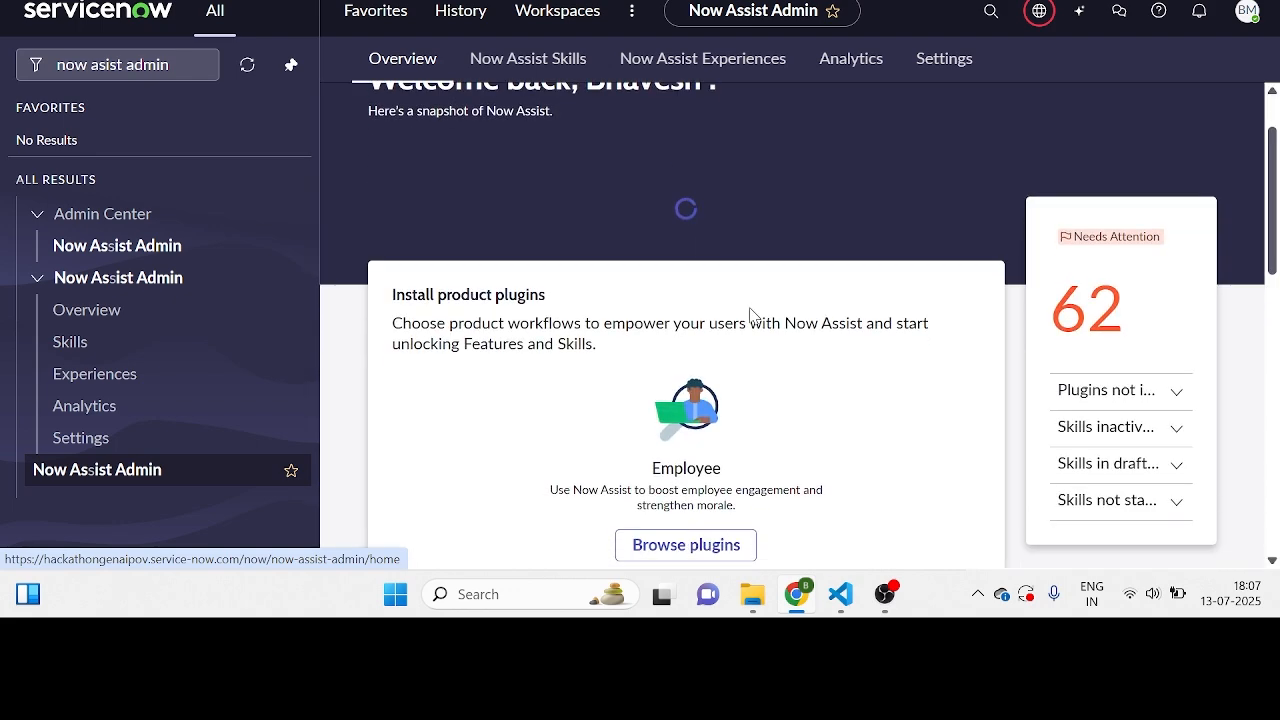
scroll(750, 314, down, 3)
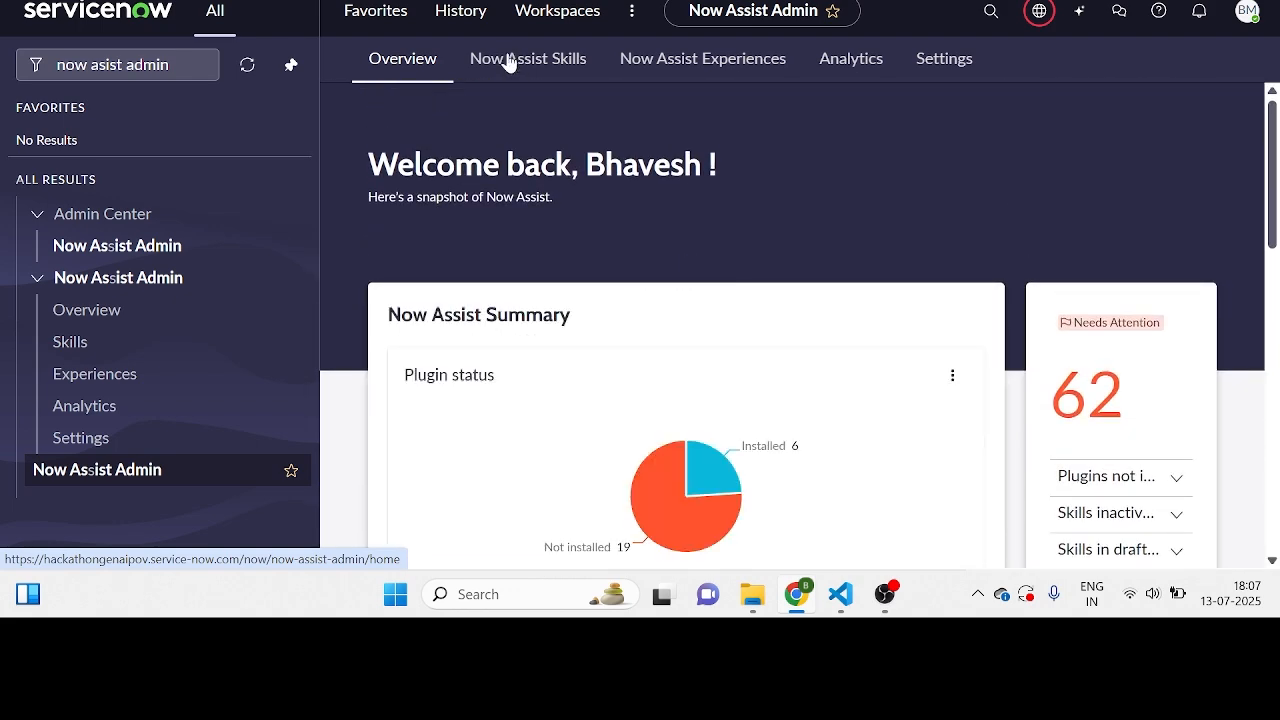
click(508, 59)
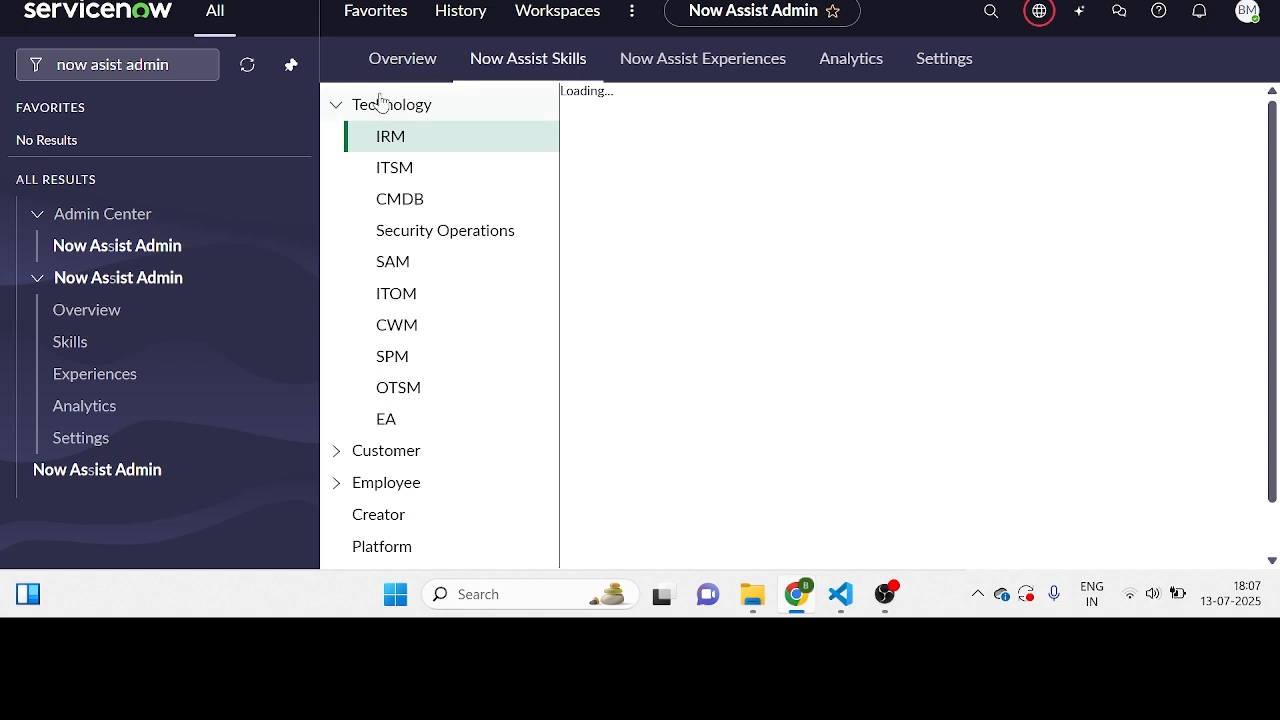
click(336, 105)
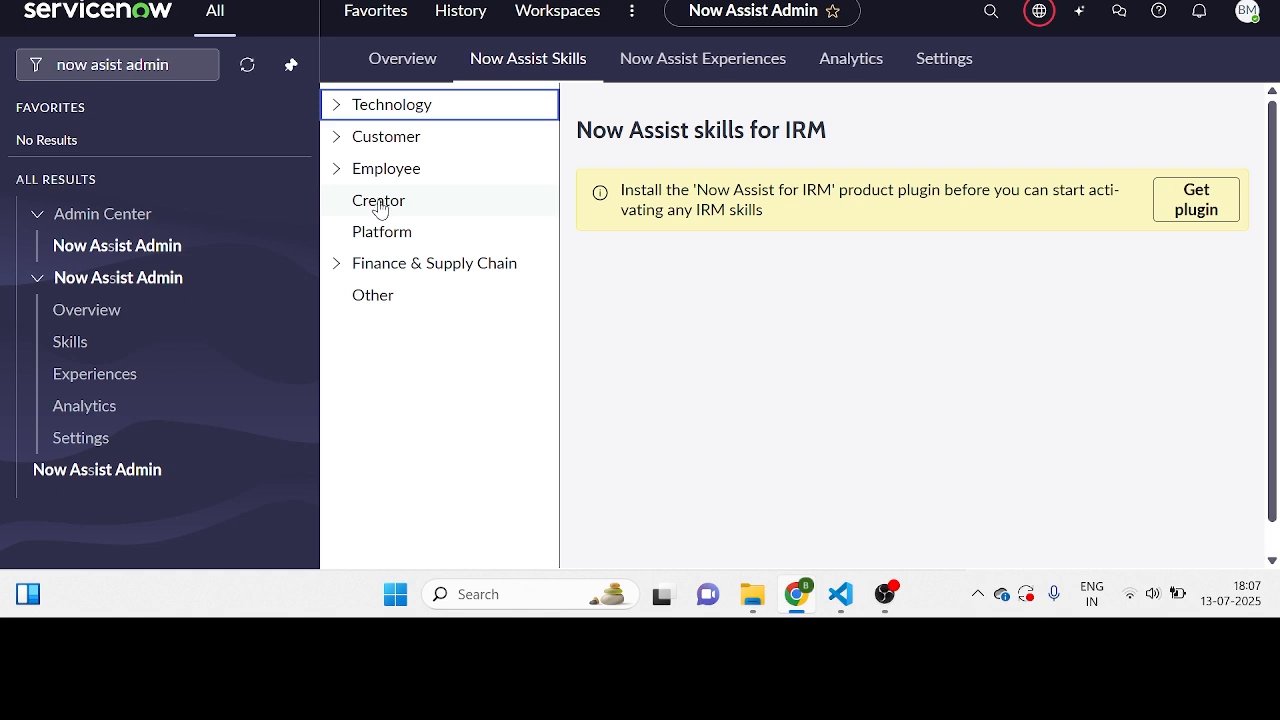
click(380, 206)
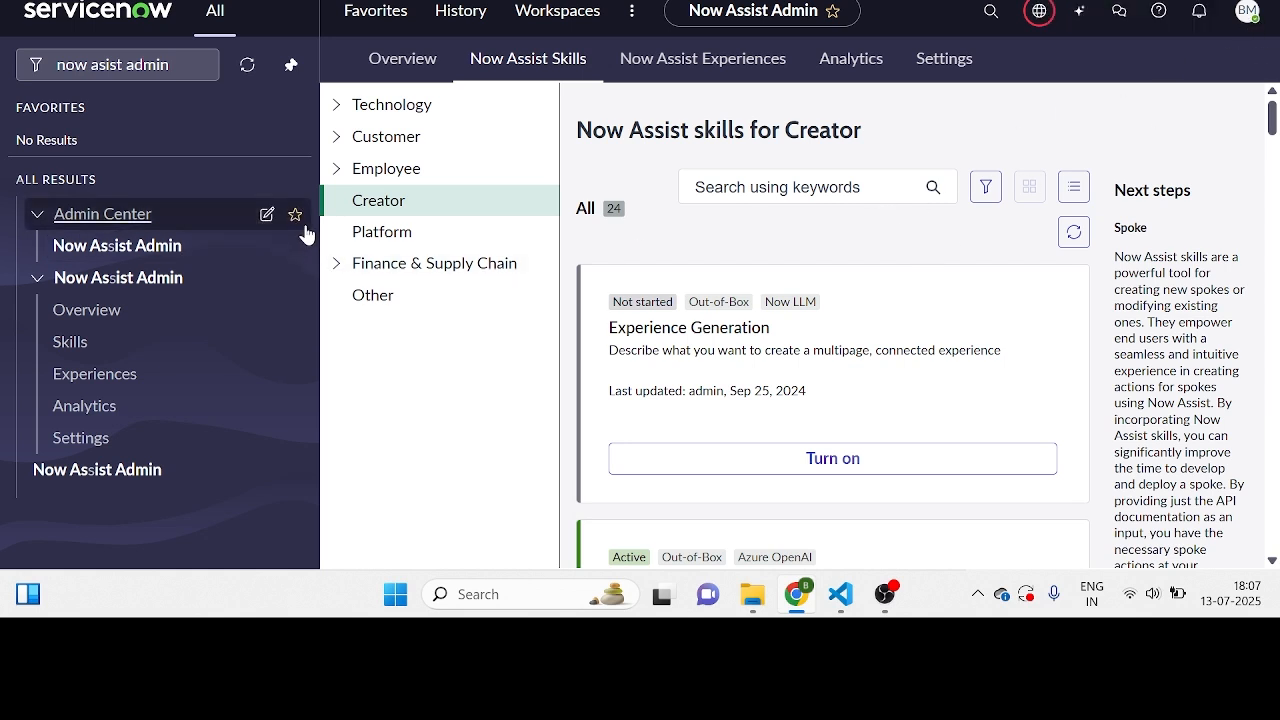
Look through the Creator skills and their activation status, and highlight the Code Assist Generation skill name
scroll(931, 305, down, 1)
scroll(931, 305, down, 2)
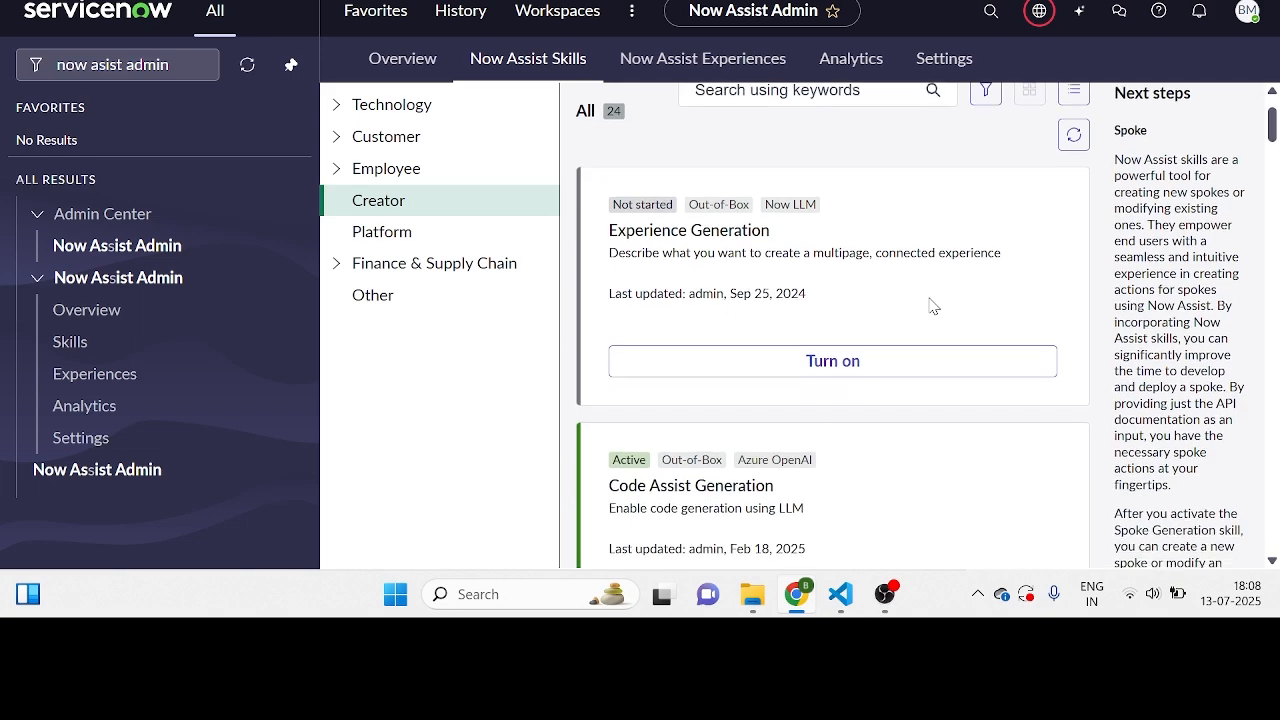
scroll(920, 303, up, 2)
scroll(775, 347, down, 3)
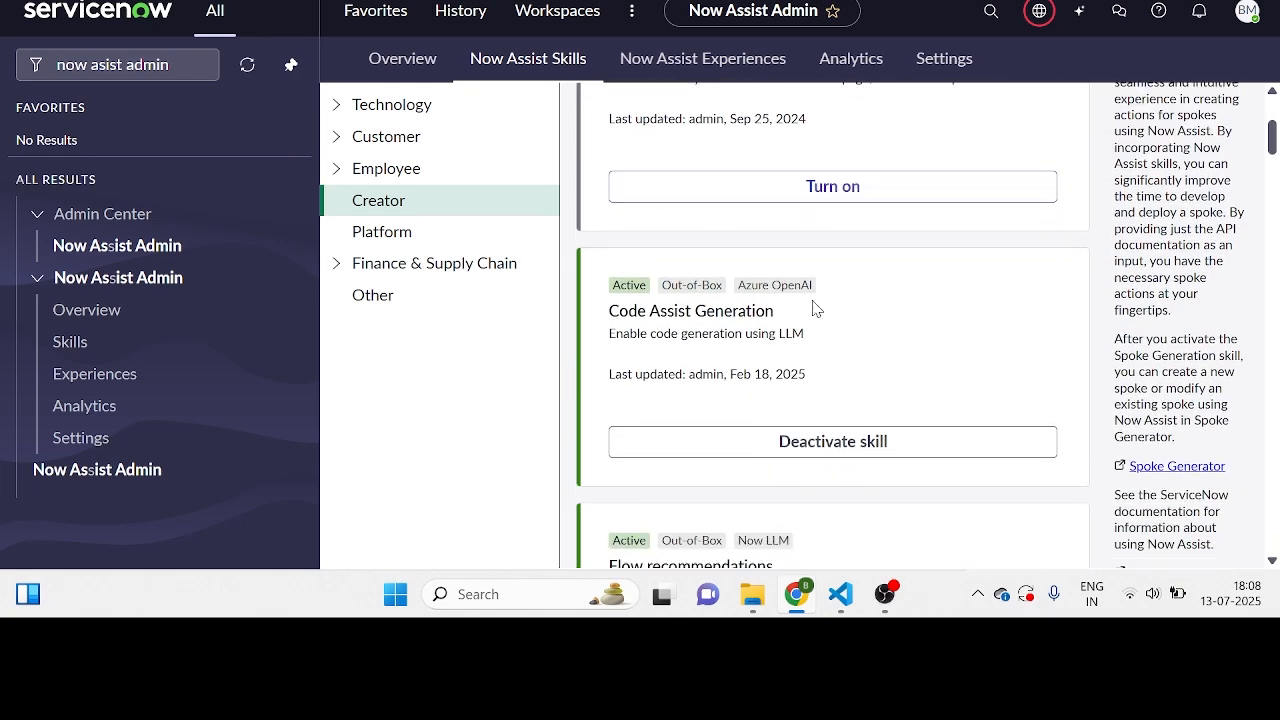
scroll(815, 308, down, 5)
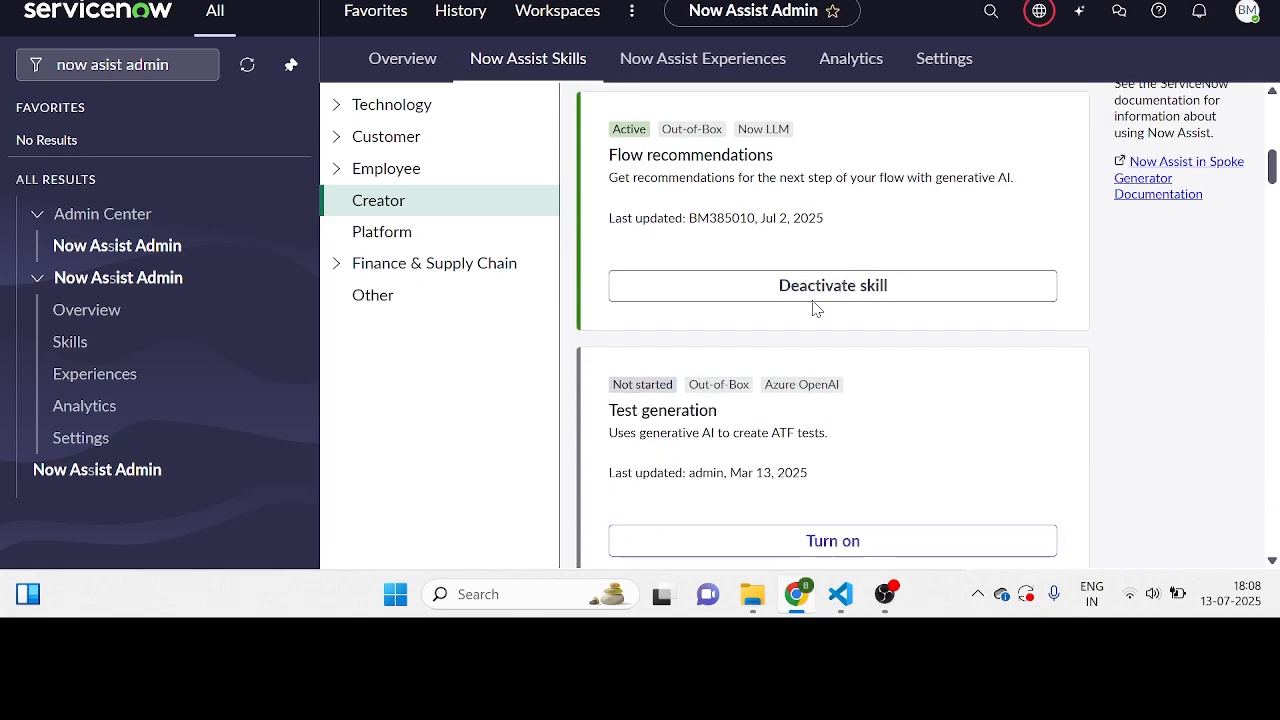
scroll(815, 308, down, 3)
scroll(815, 308, down, 10)
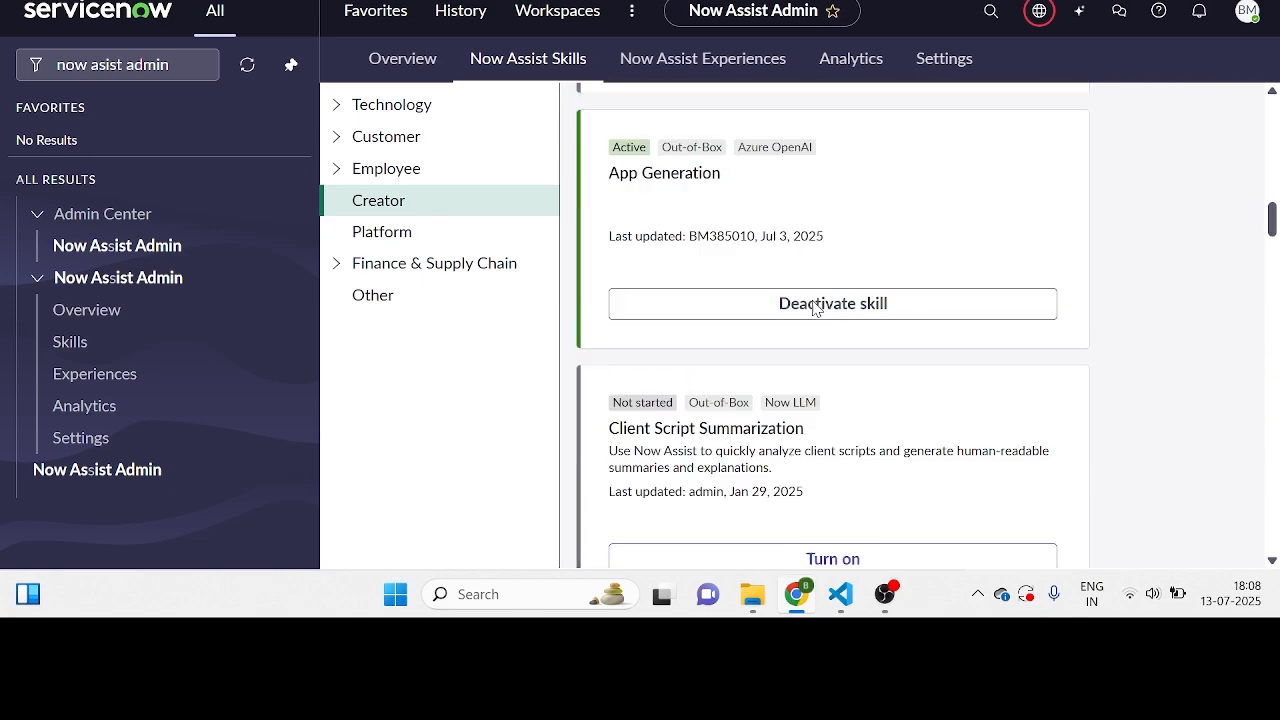
scroll(815, 308, up, 8)
scroll(815, 308, up, 10)
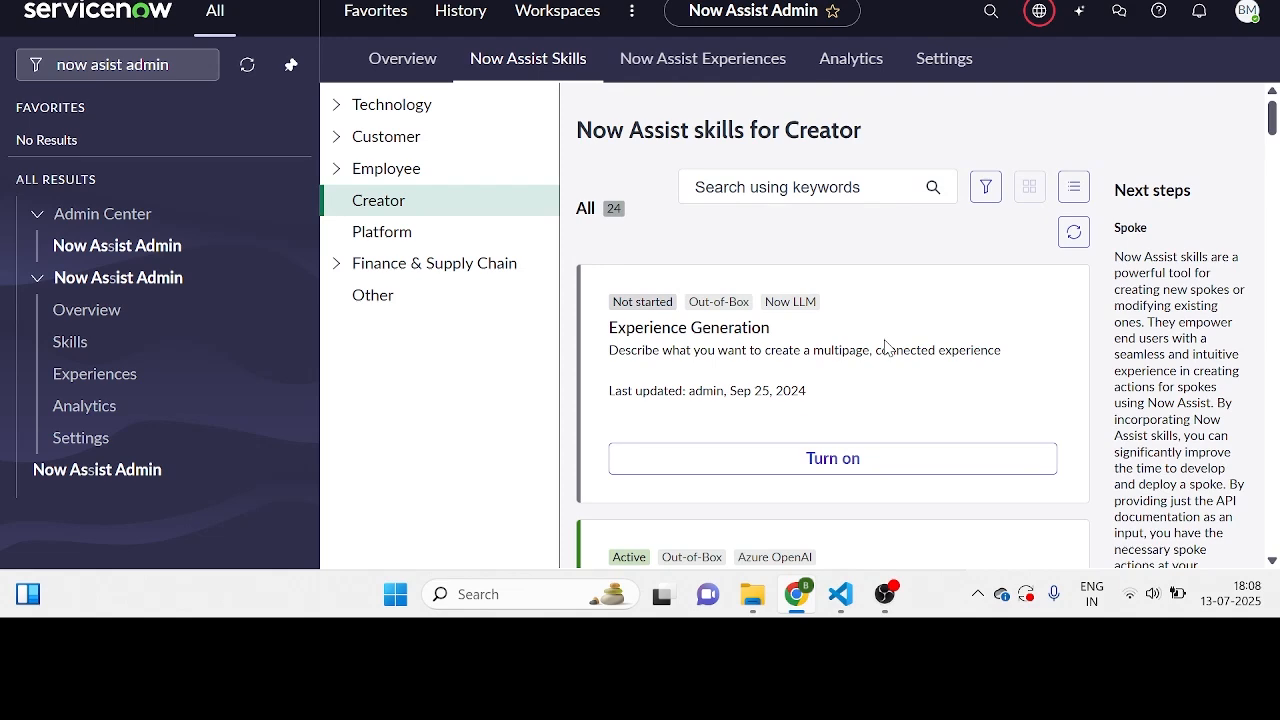
scroll(891, 352, down, 1)
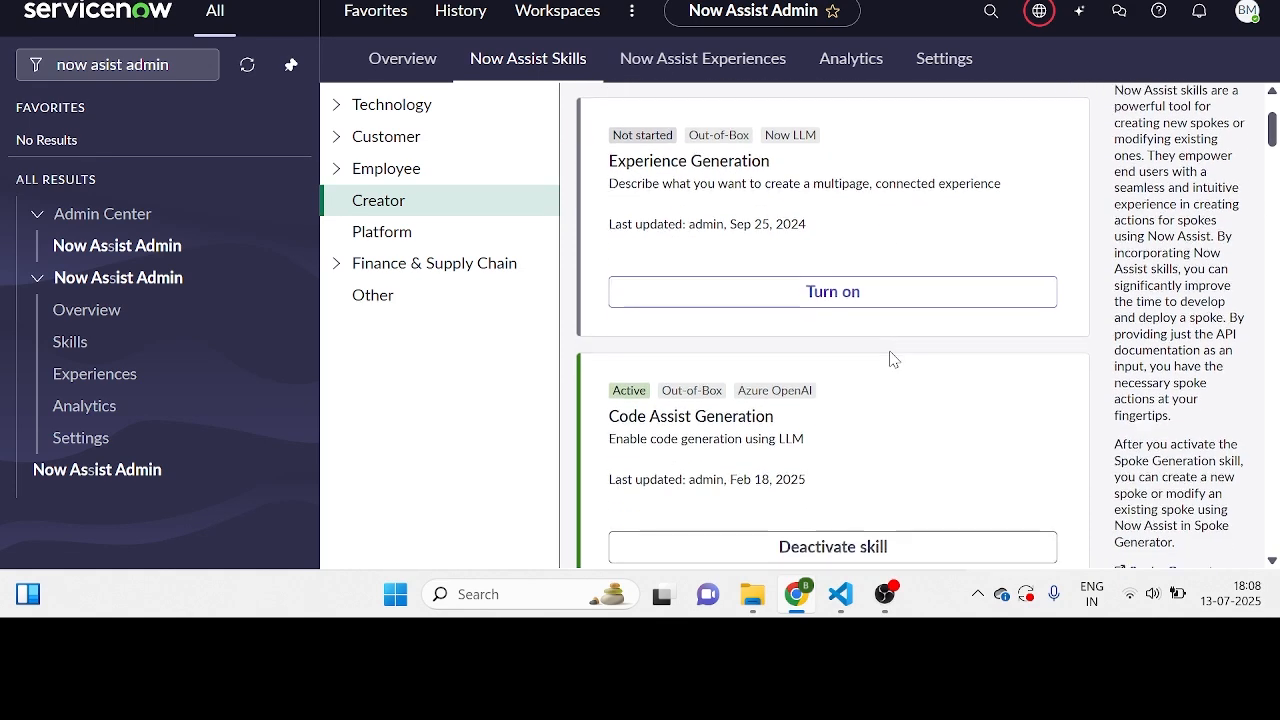
scroll(891, 351, down, 1)
drag(604, 287, 788, 295)
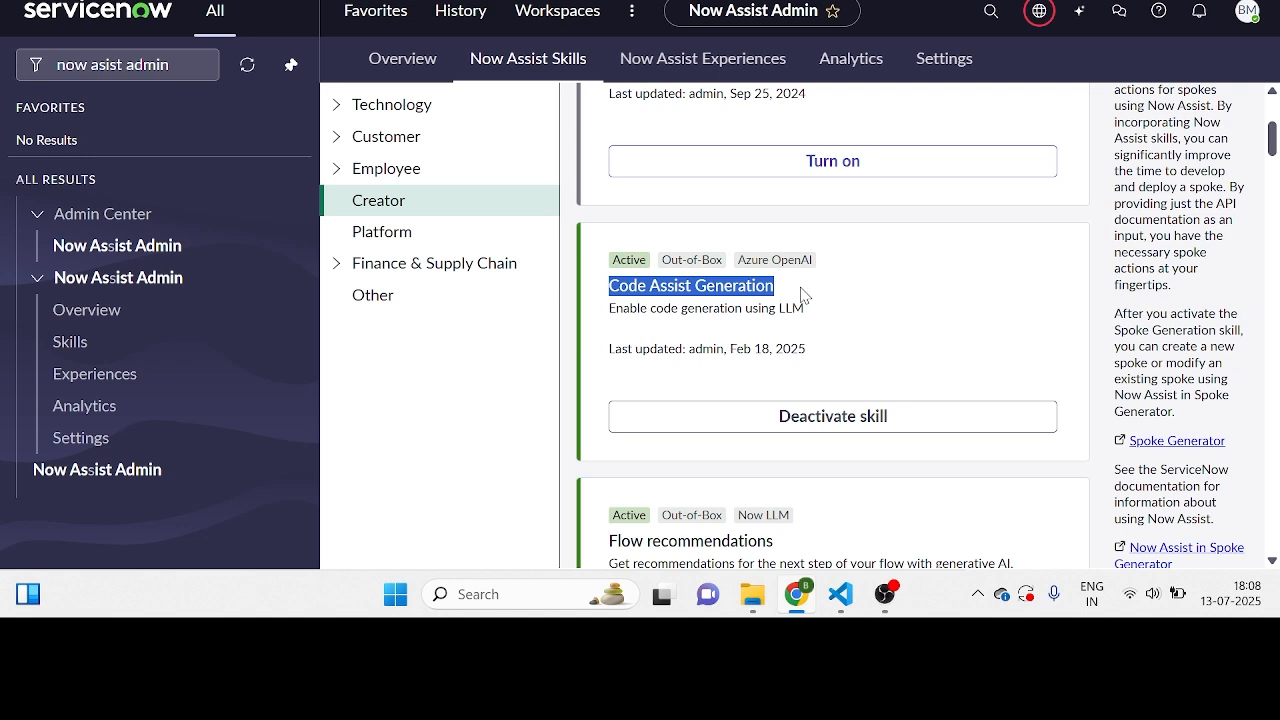
Filter the navigator for "business rule" and open the Business Rules list under System Definition
click(764, 292)
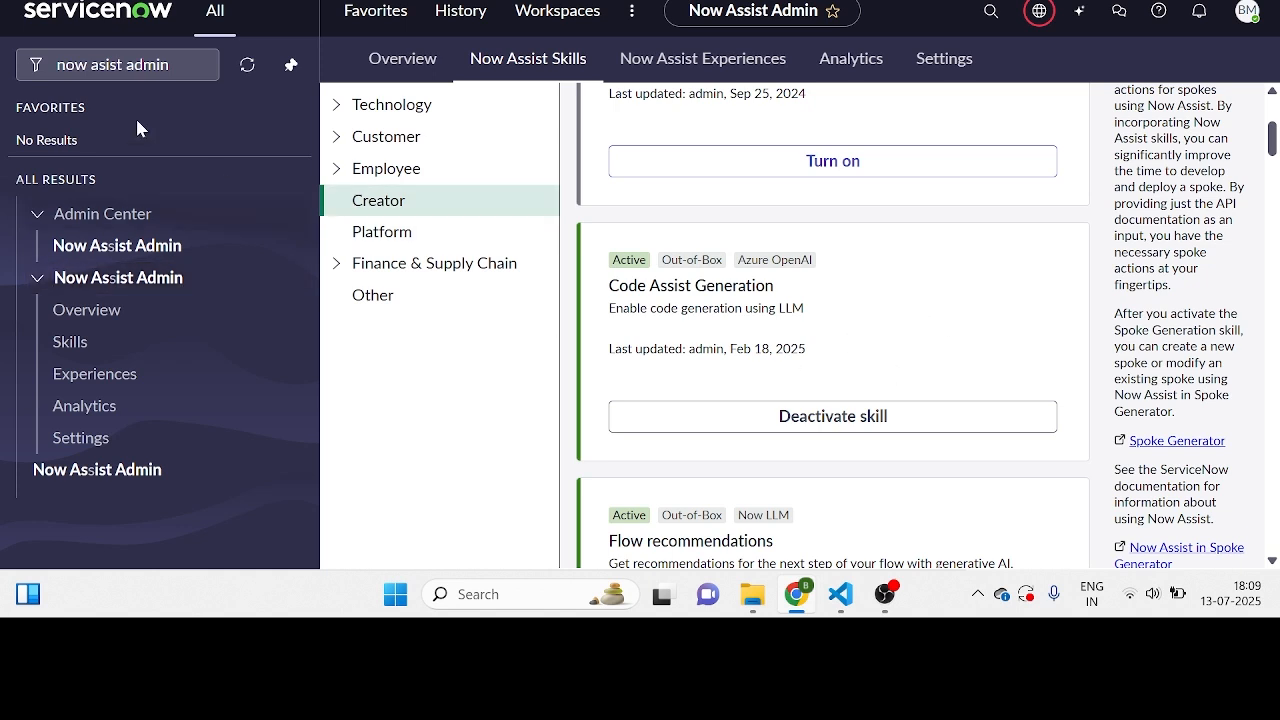
click(173, 65)
triple_click(173, 65)
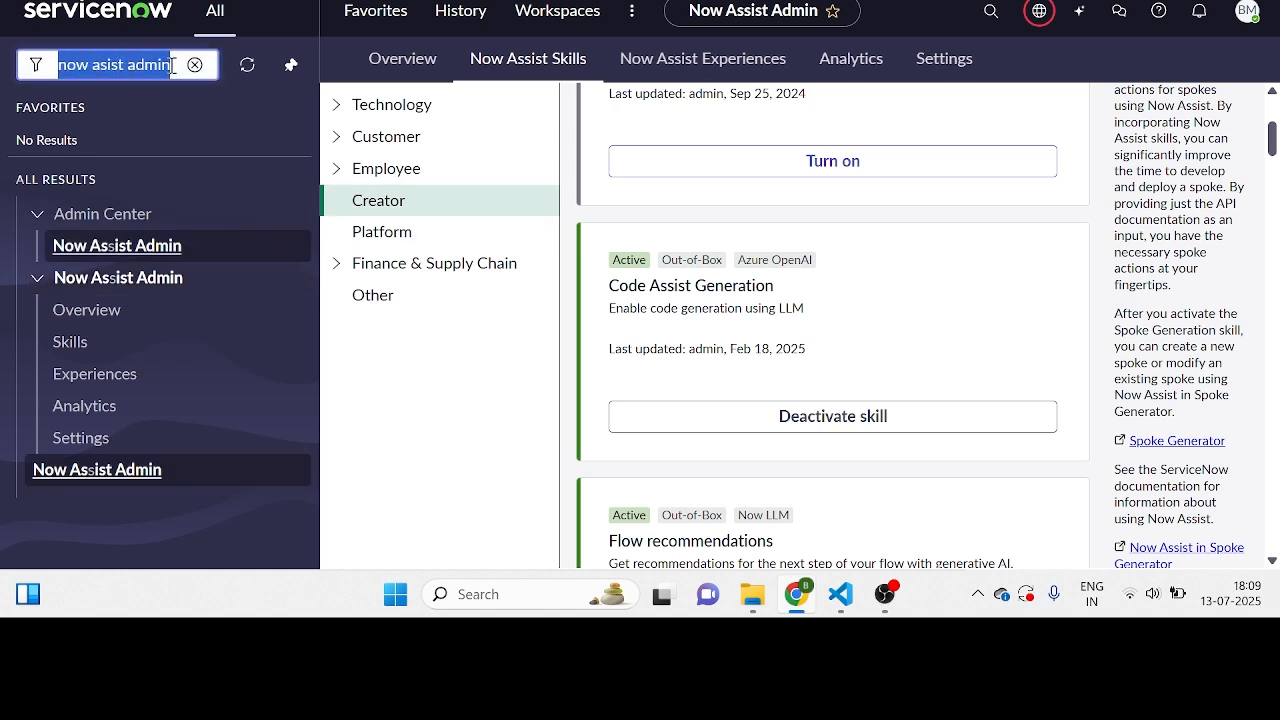
text(bus)
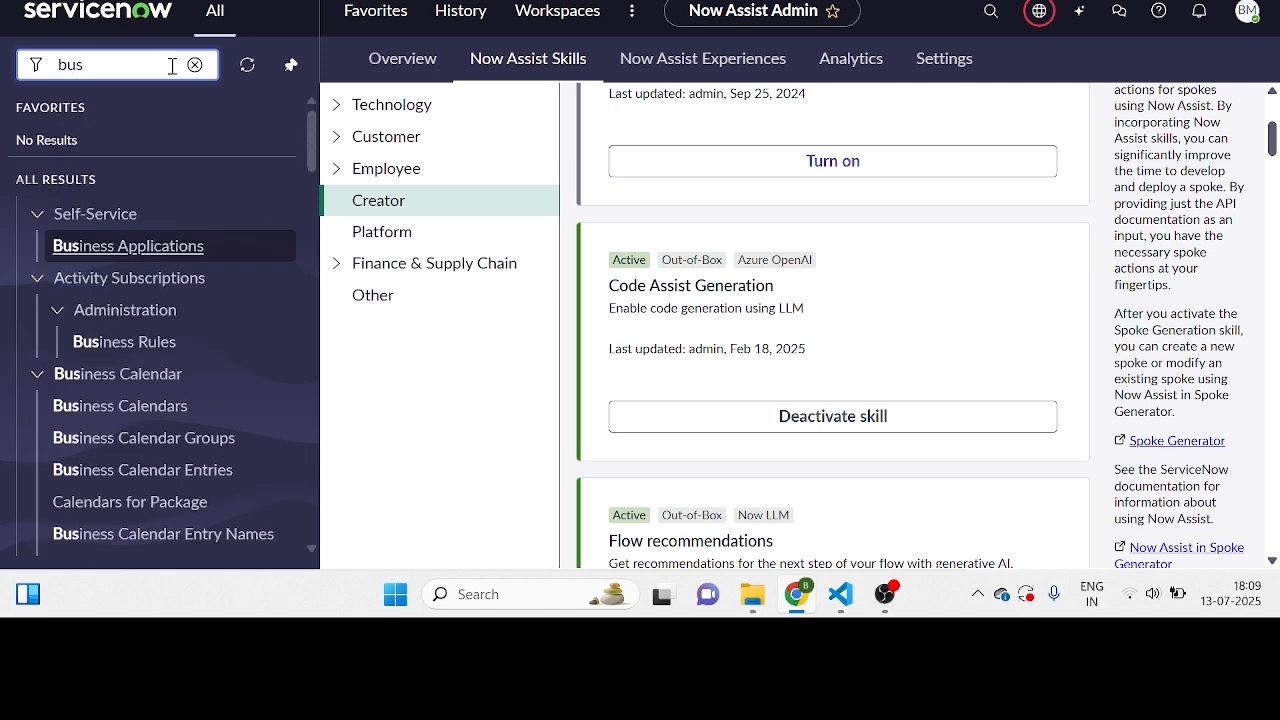
text(iness )
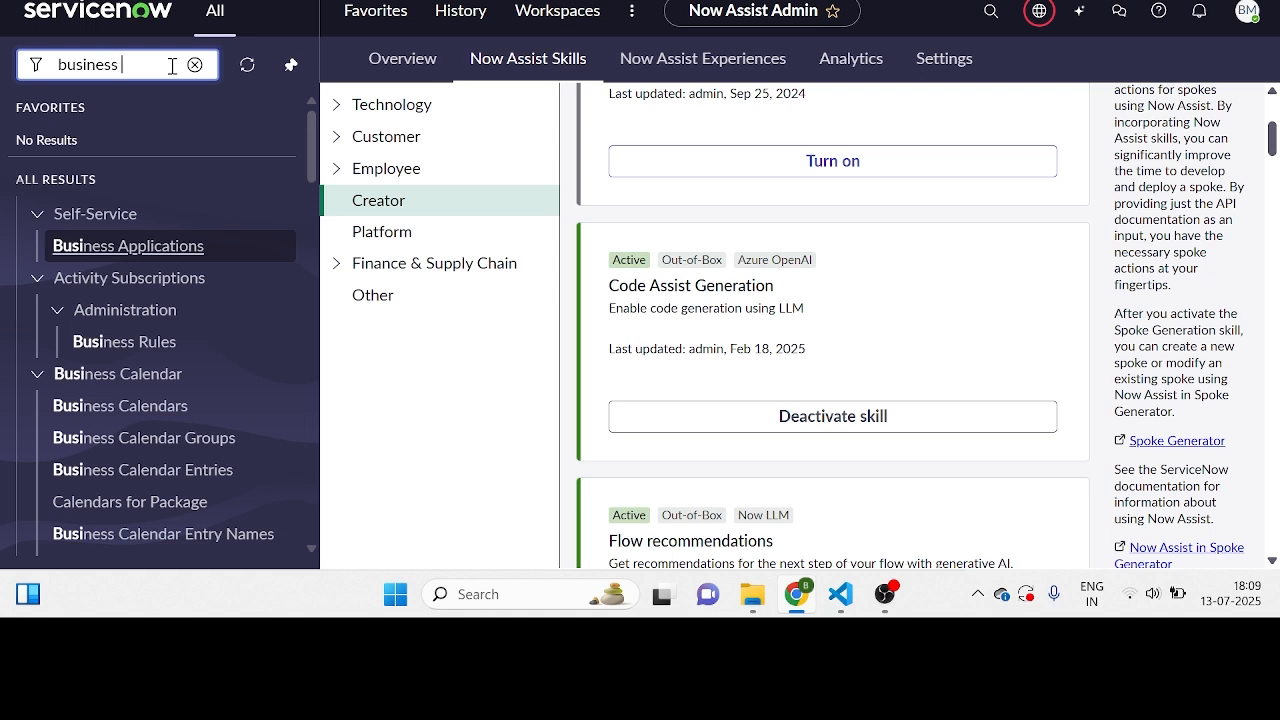
text(rule)
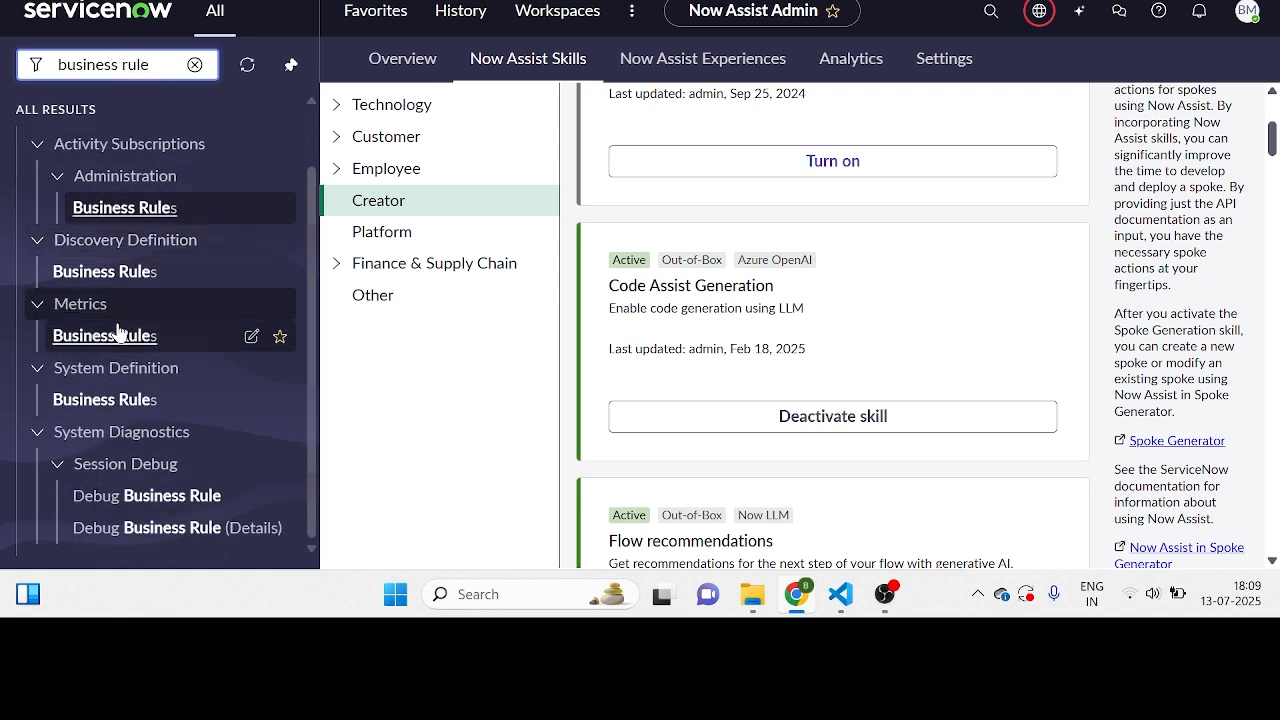
click(90, 405)
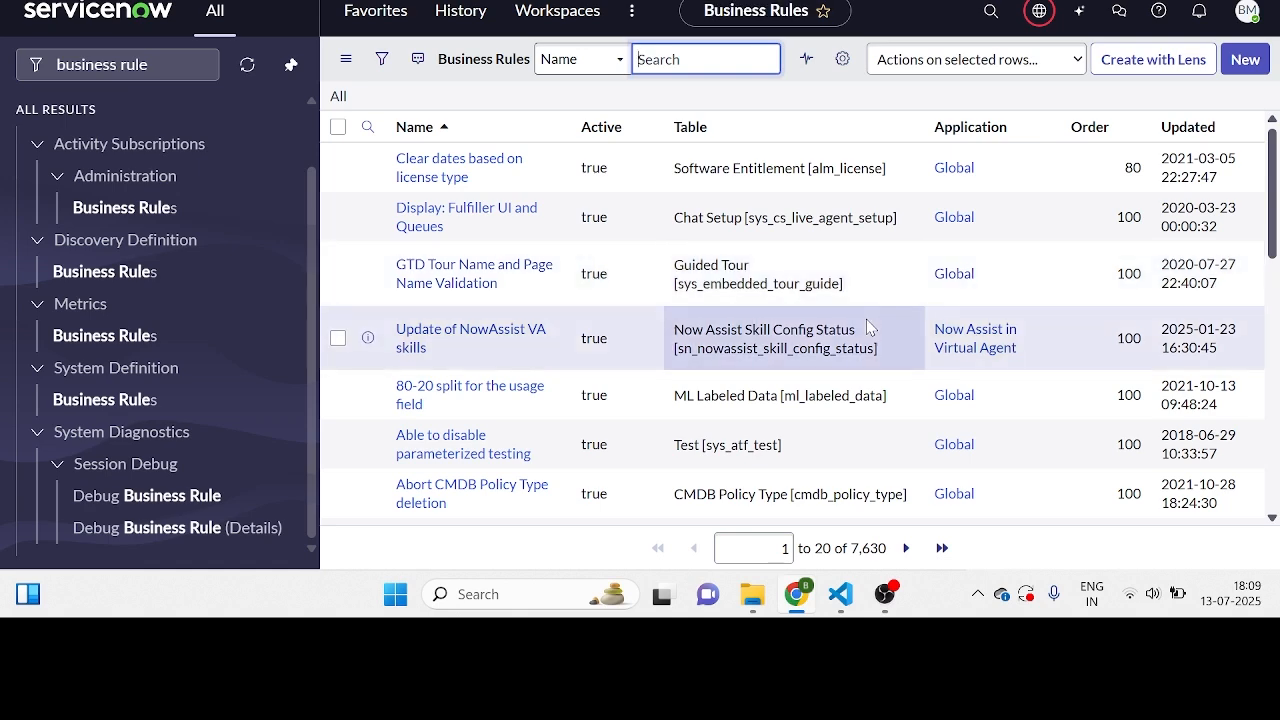
Create a new business rule record and enable its Advanced option
scroll(866, 320, down, 1)
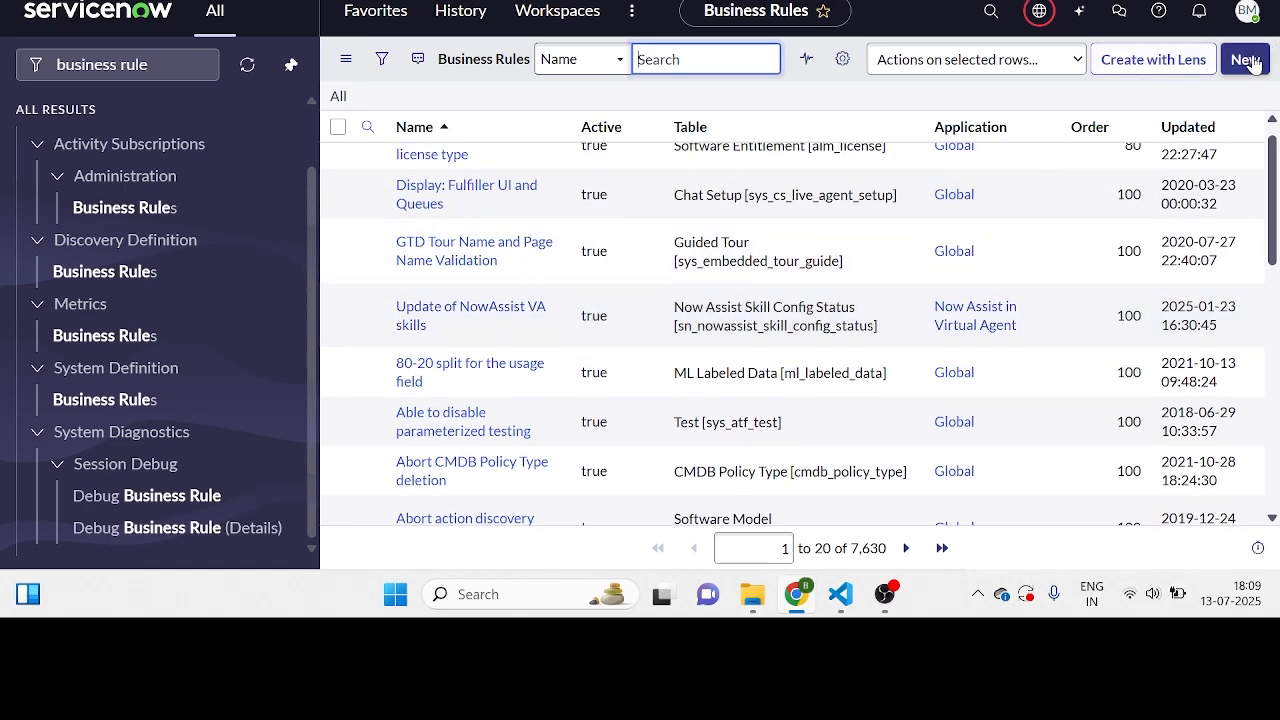
click(1254, 63)
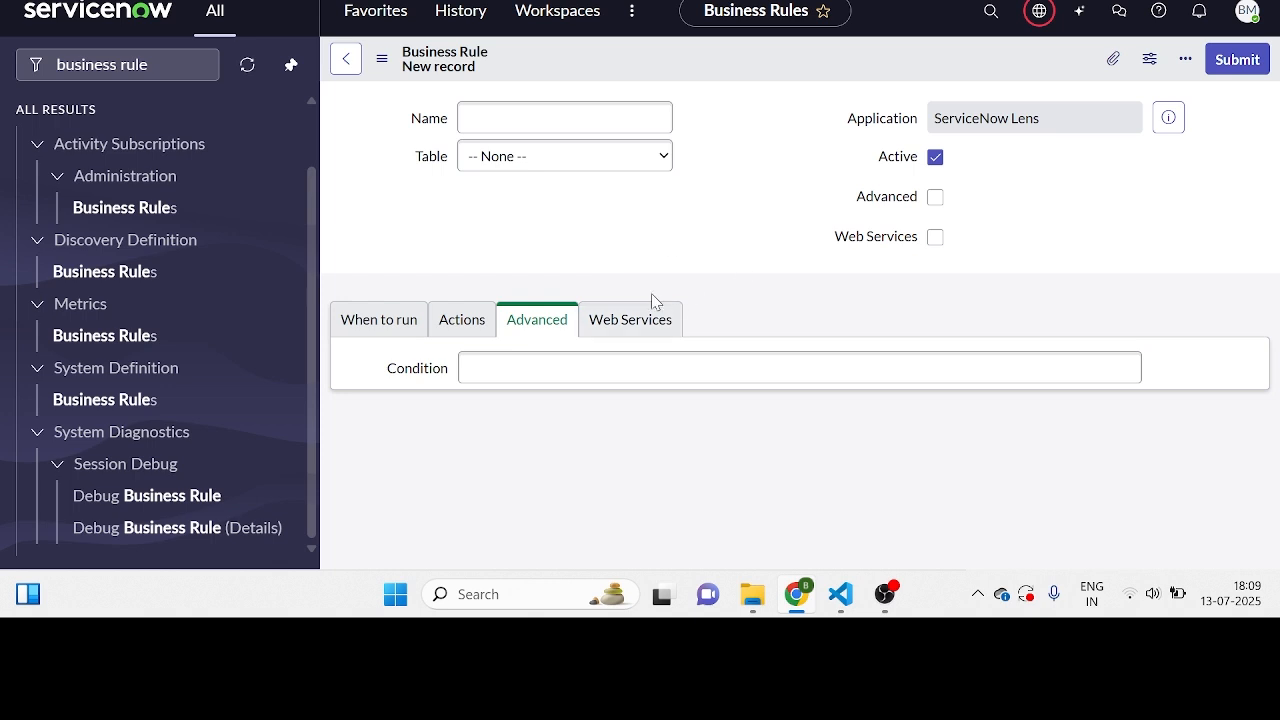
click(934, 199)
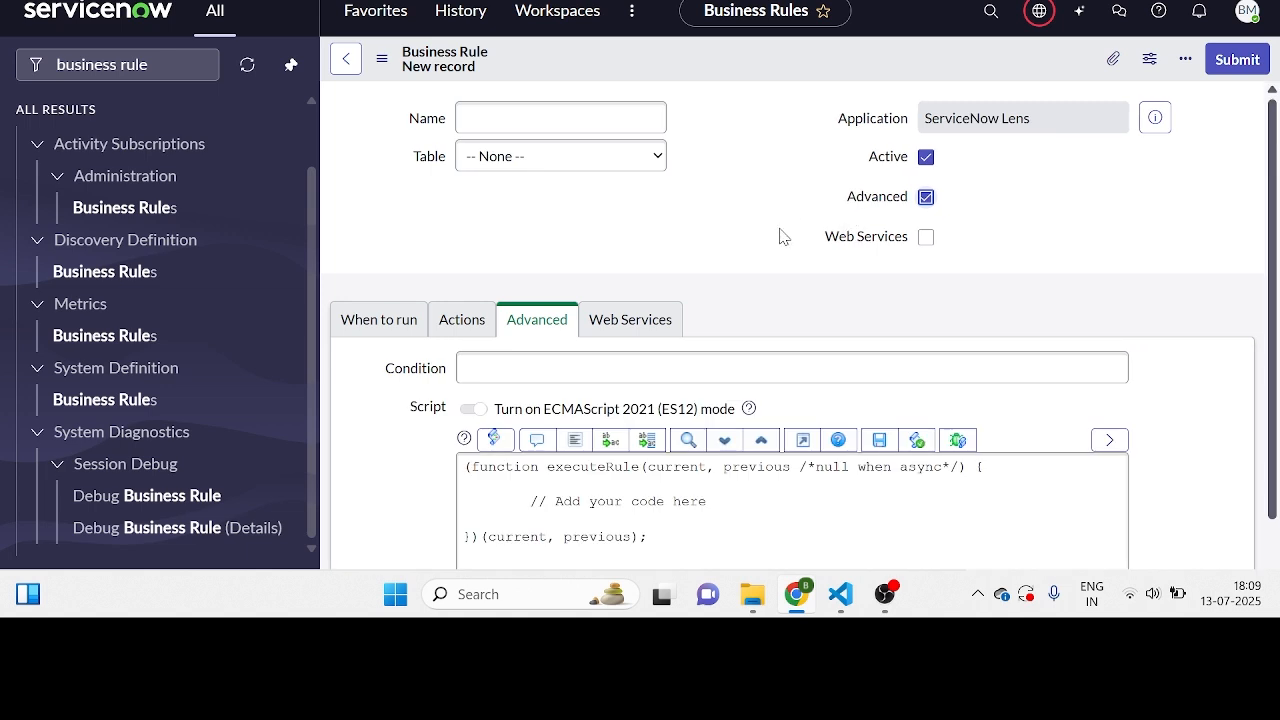
scroll(705, 355, down, 1)
scroll(705, 355, down, 2)
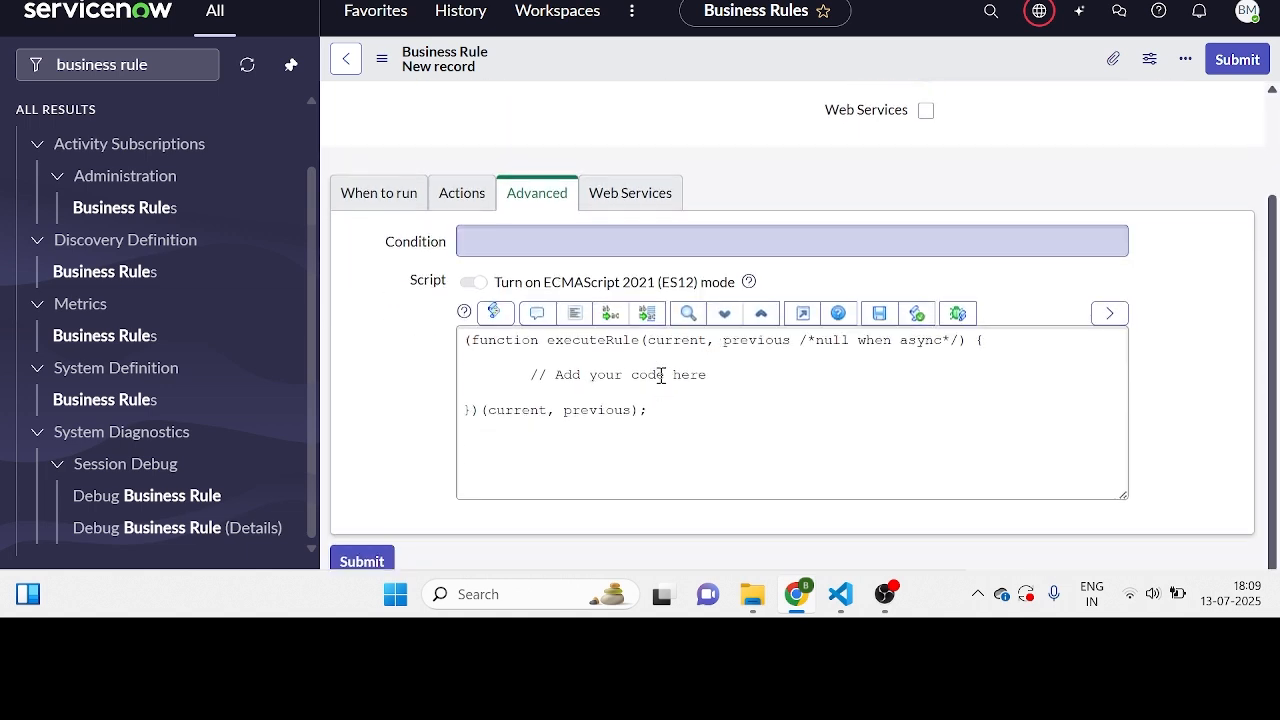
Switch the business rule's Advanced option off and on again, and show the Advanced section with its script editor
click(664, 375)
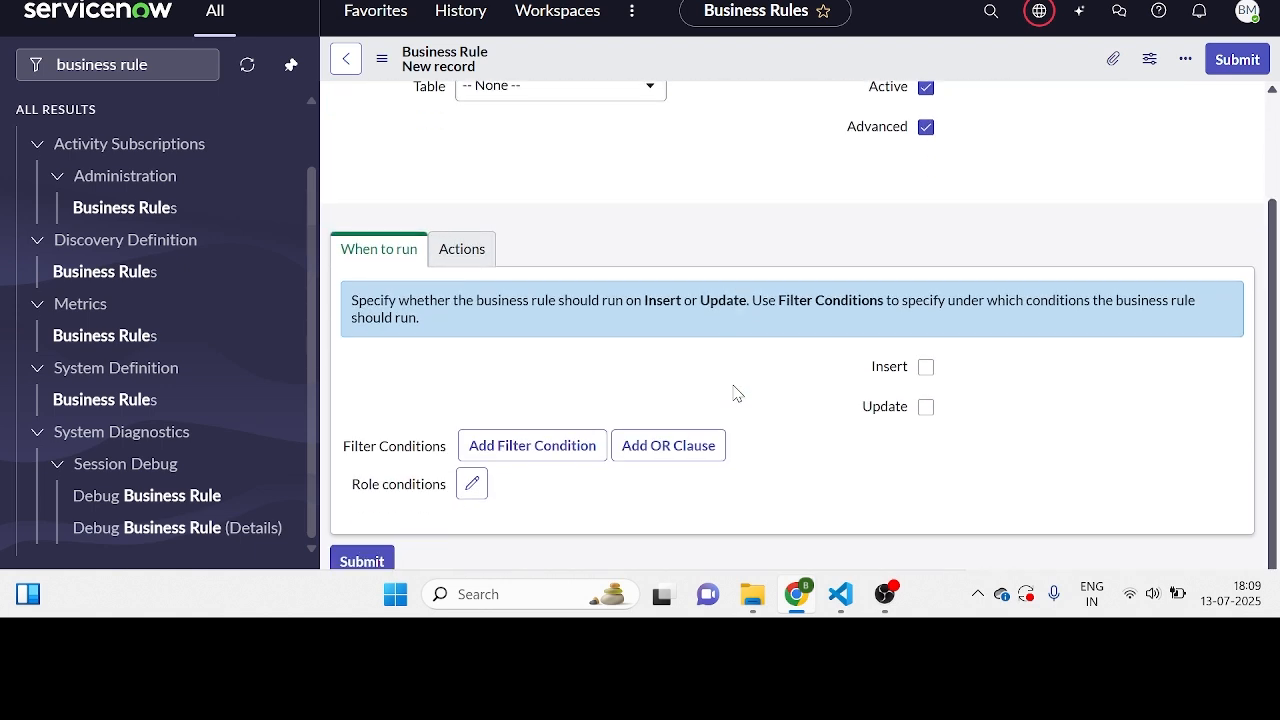
click(466, 258)
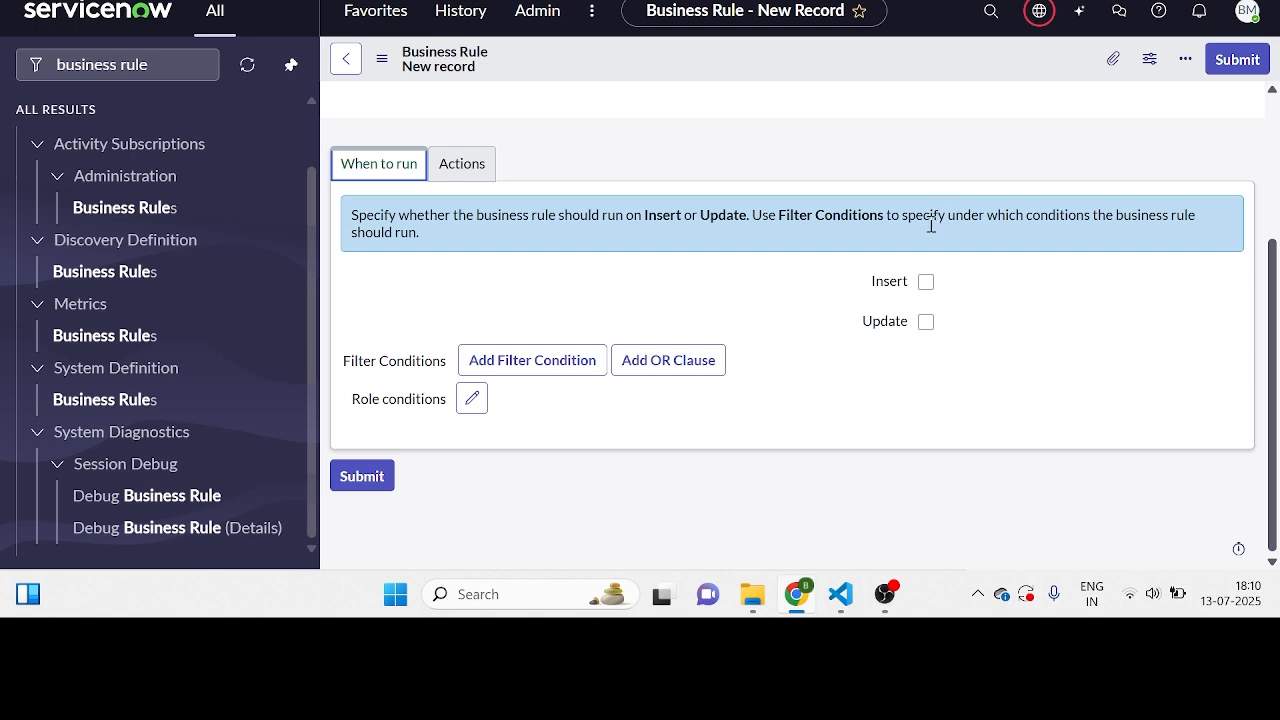
click(926, 201)
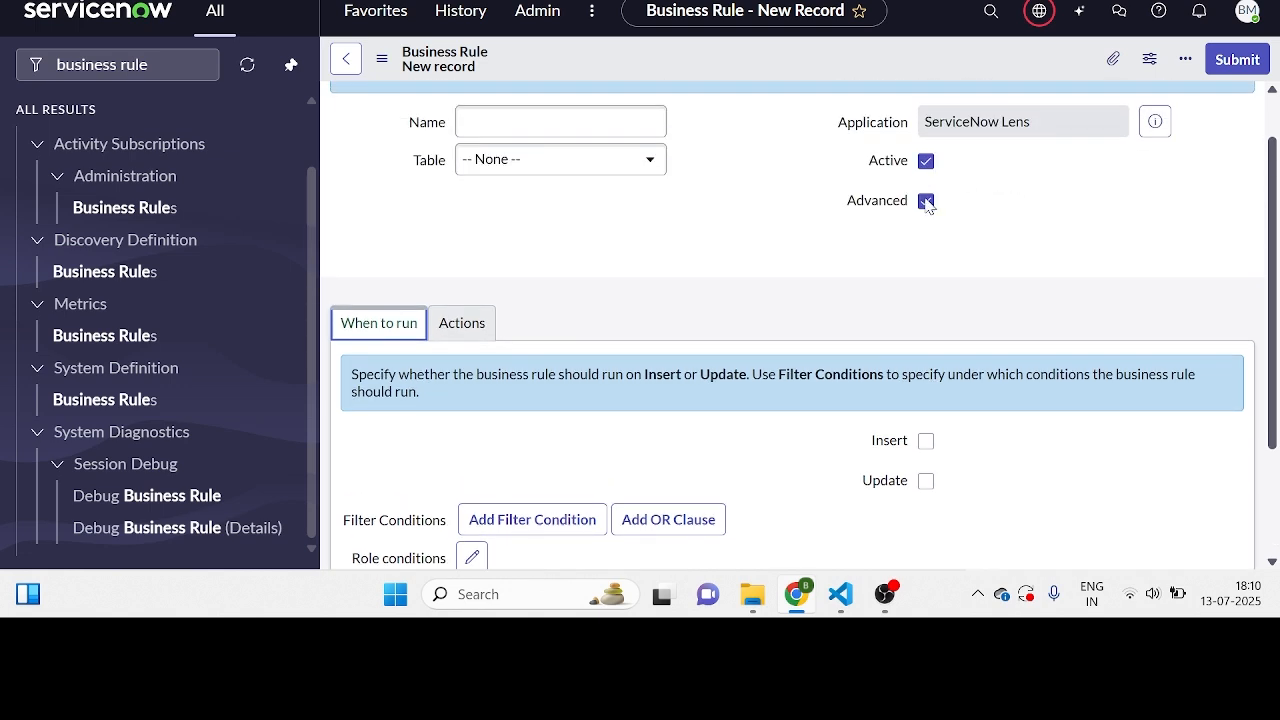
click(926, 201)
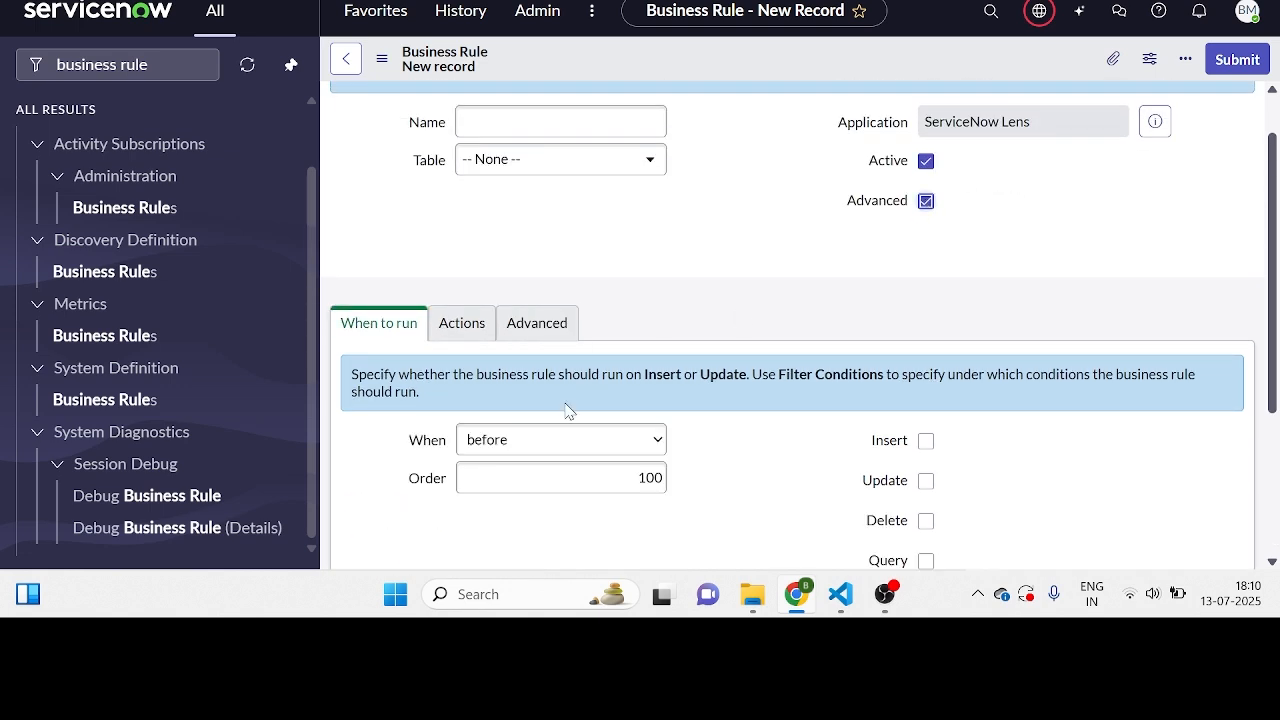
click(530, 325)
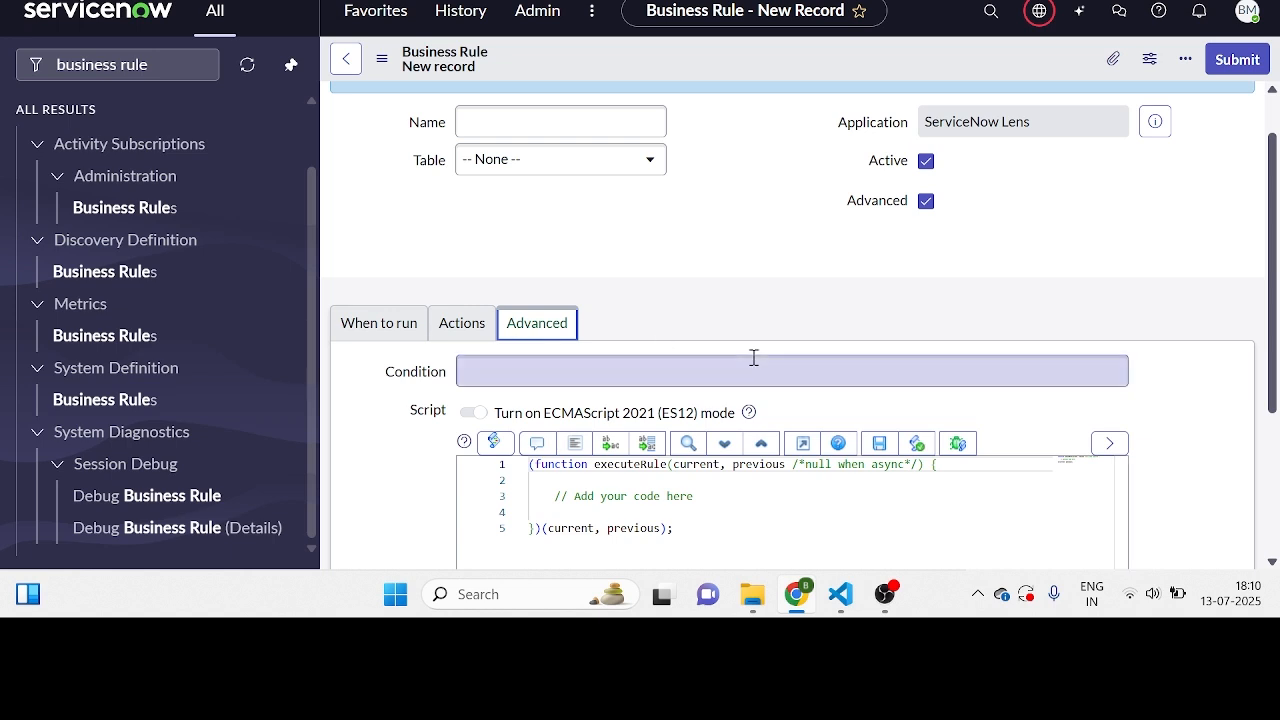
Add a blank line below the "Add your code here" comment in the script and open Code with Now Assist
scroll(754, 357, down, 2)
click(728, 305)
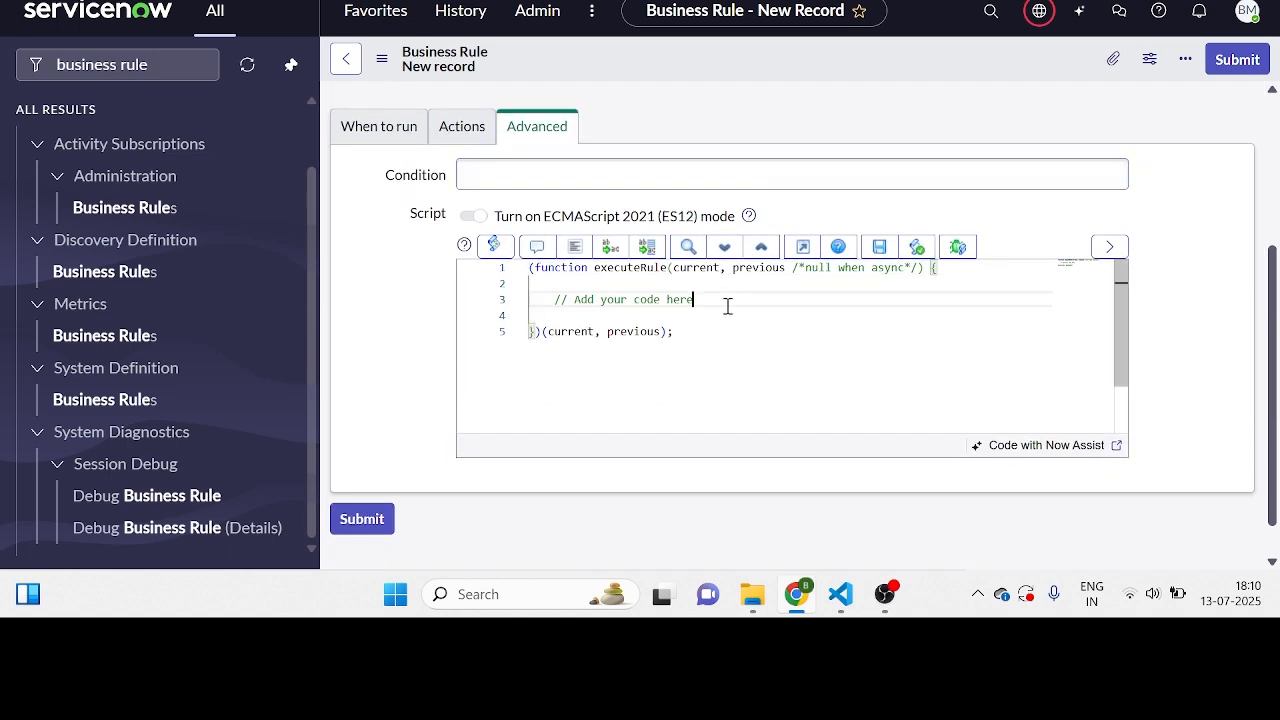
key(Return)
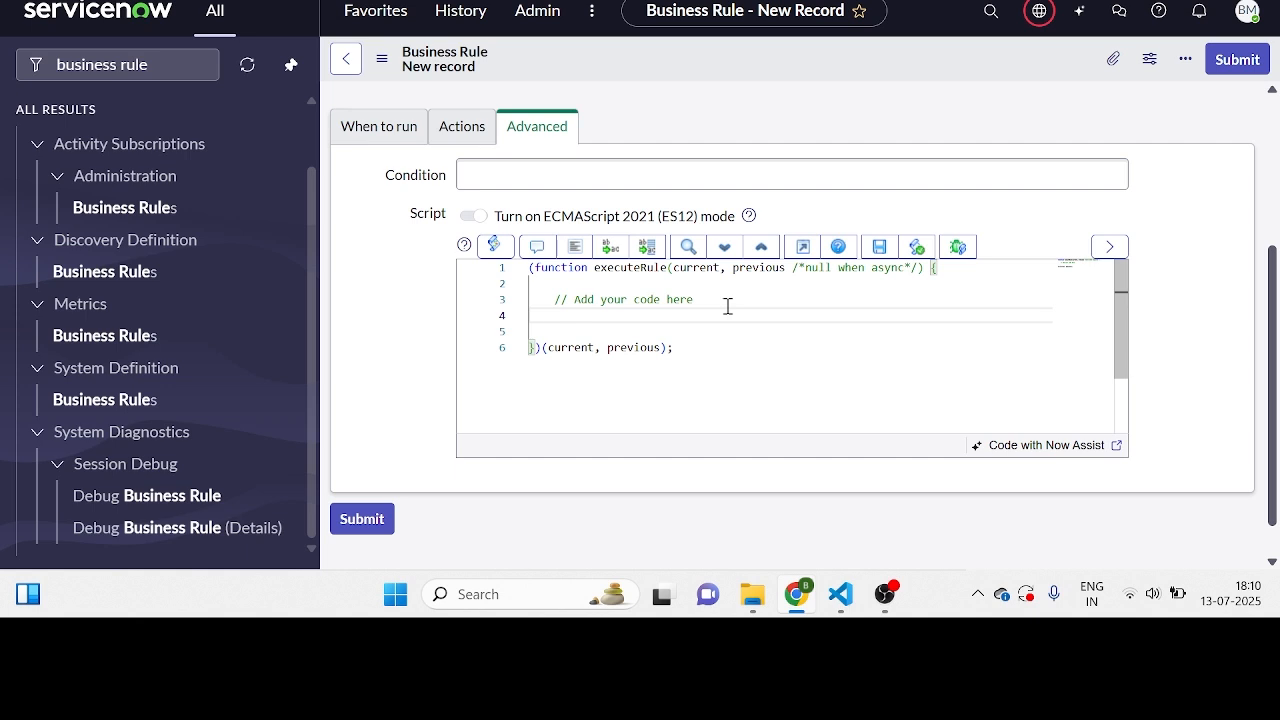
right_click(728, 306)
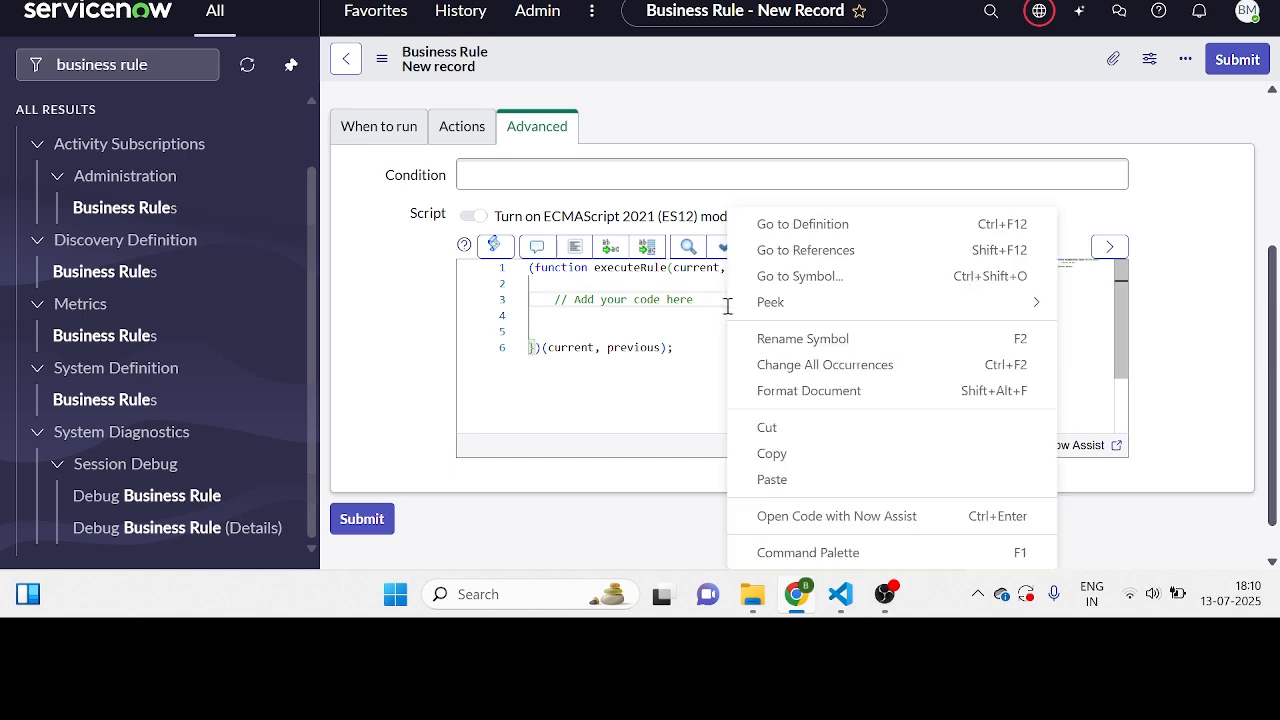
click(846, 516)
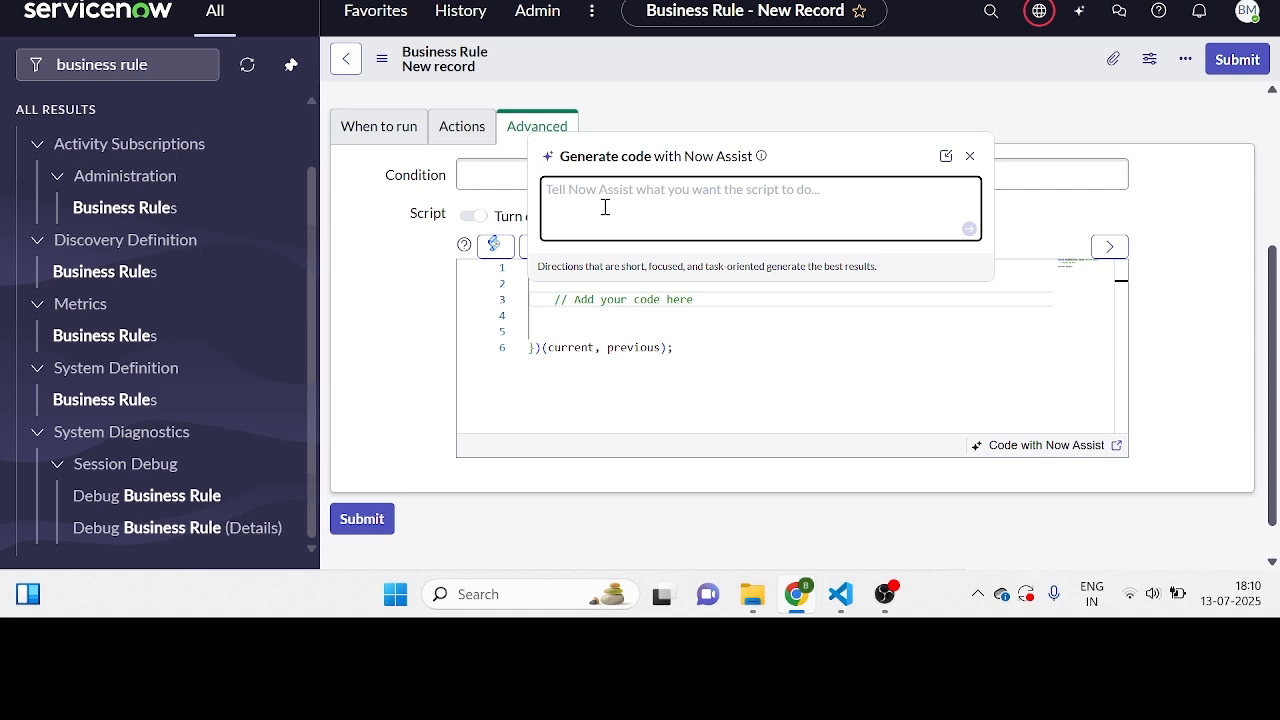
Prompt Now Assist for a script that creates a user with the given name and dummy other information, and accept the generated code
text(G)
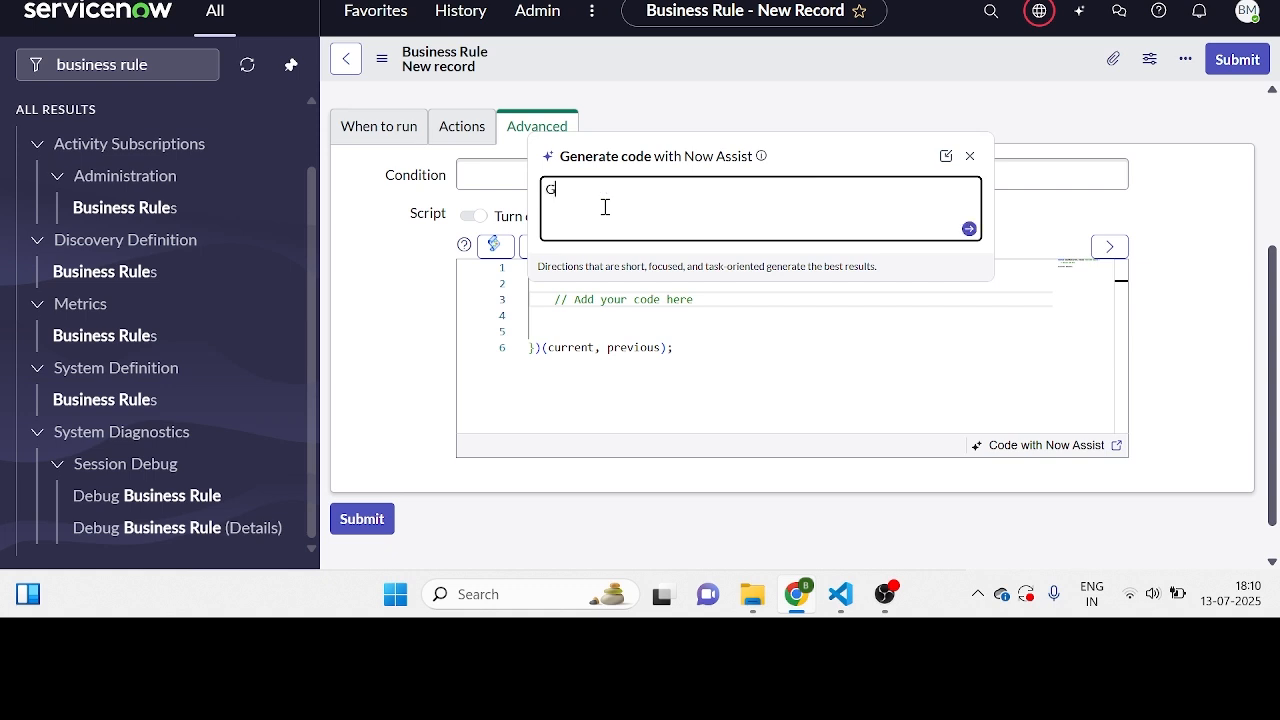
text(ive me a script to create a user whose )
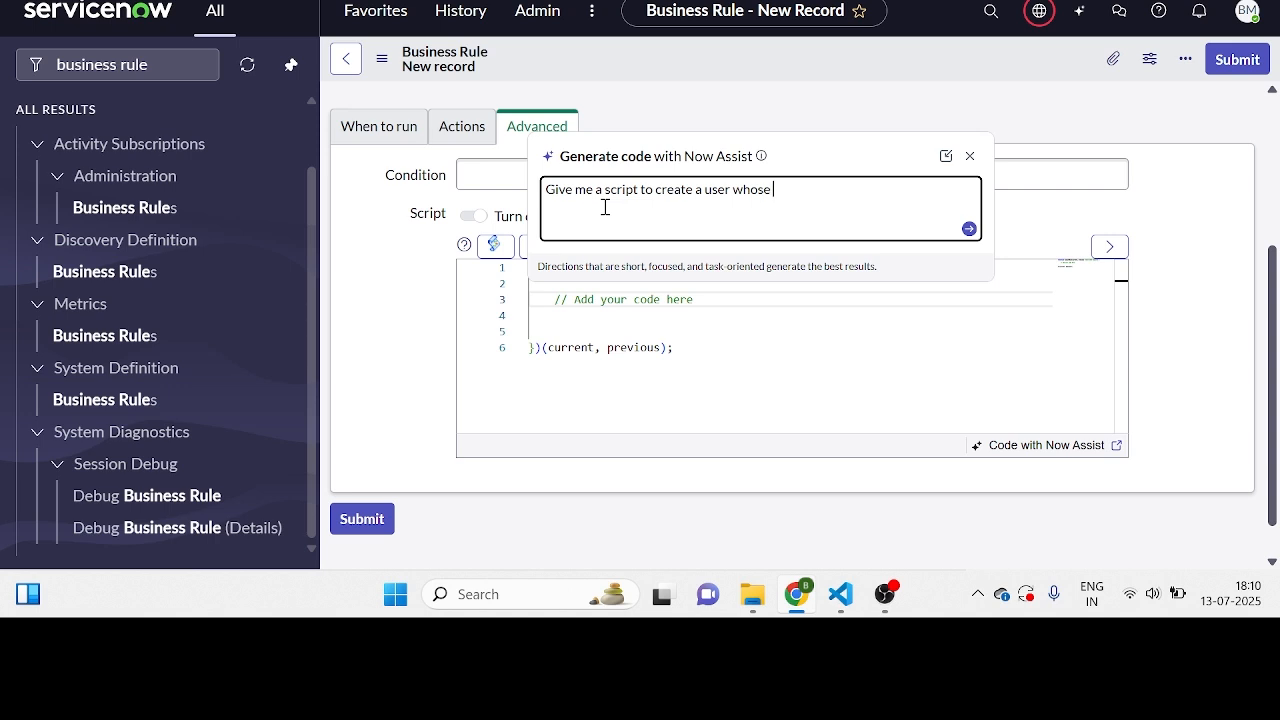
text(name is bhavesh and fill)
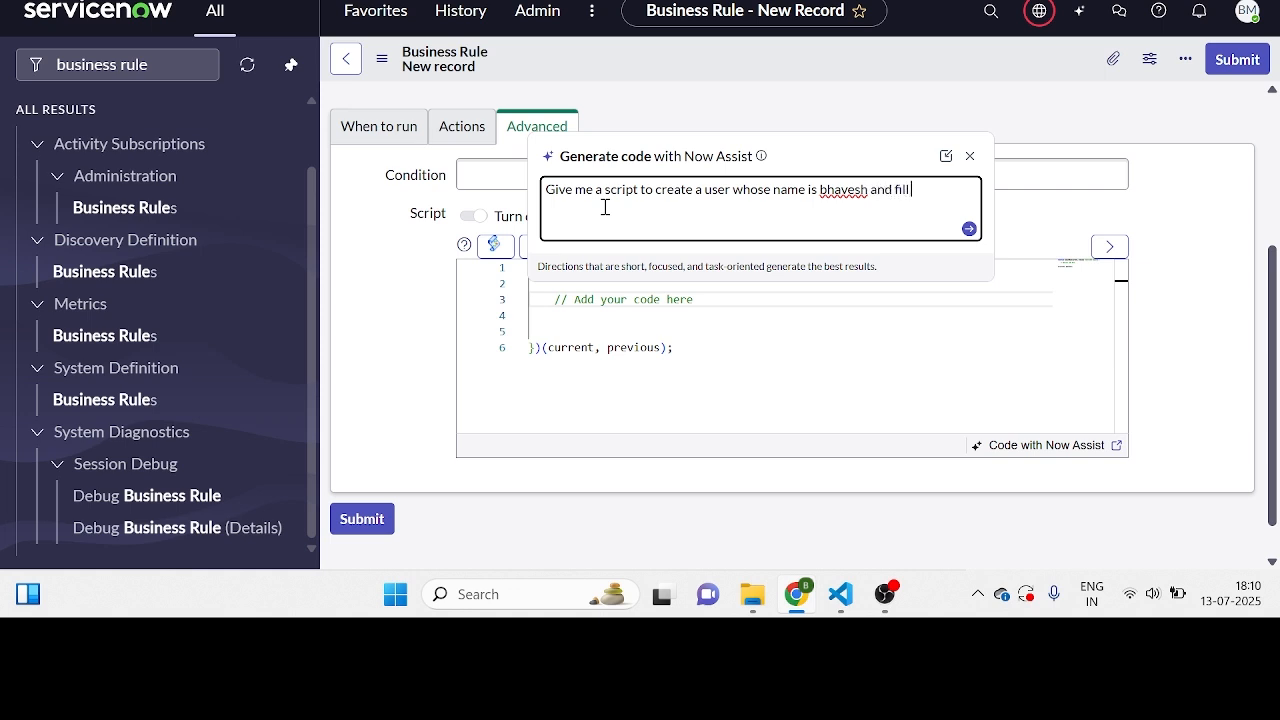
text( other infomation dummy for now)
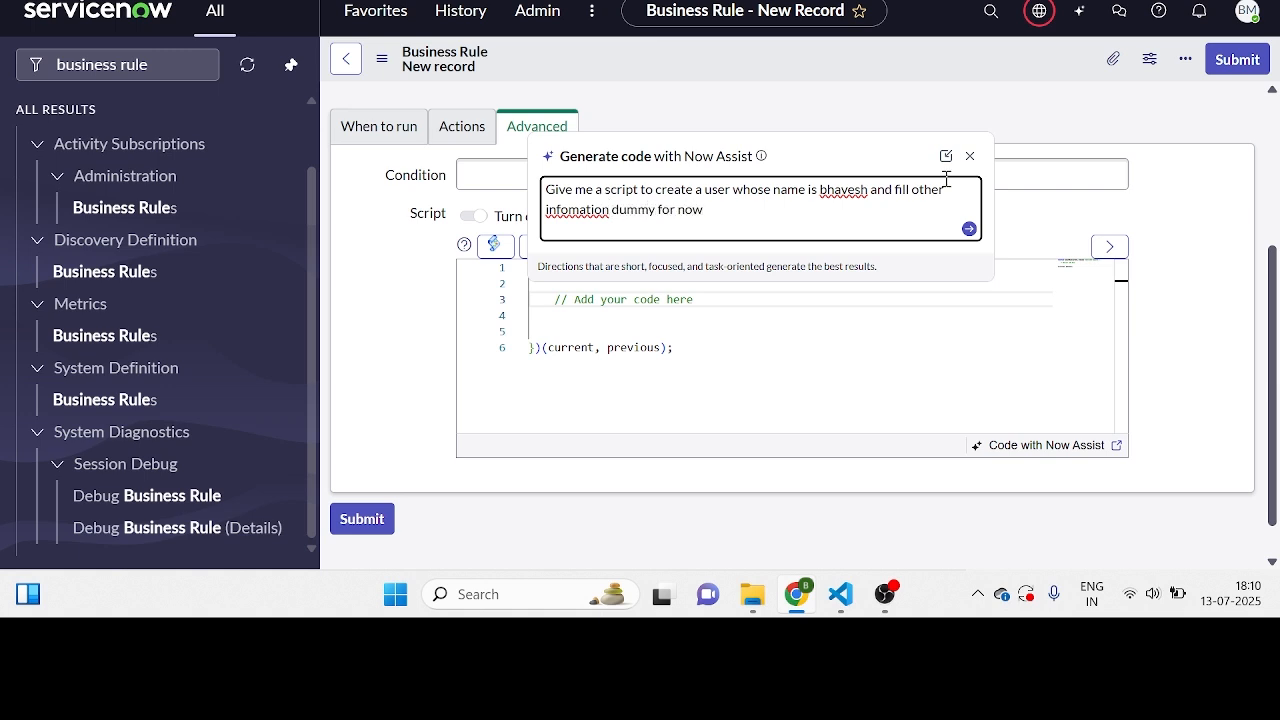
key(Return)
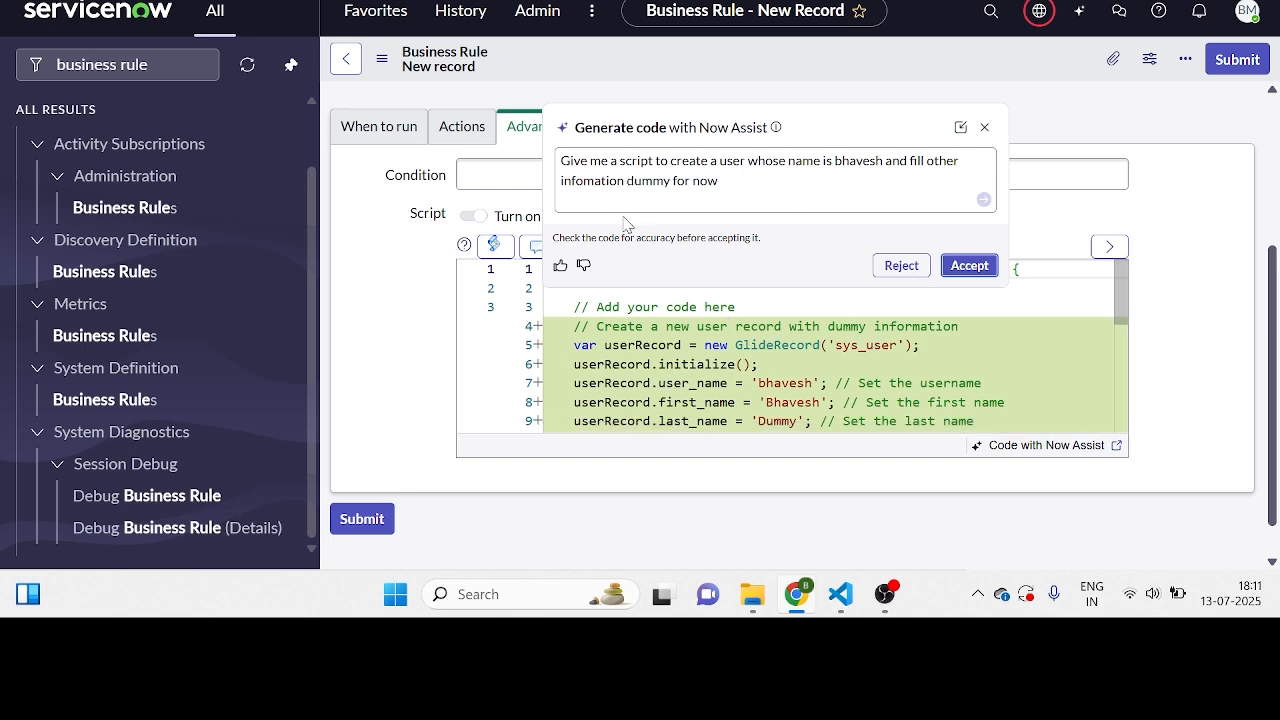
click(967, 272)
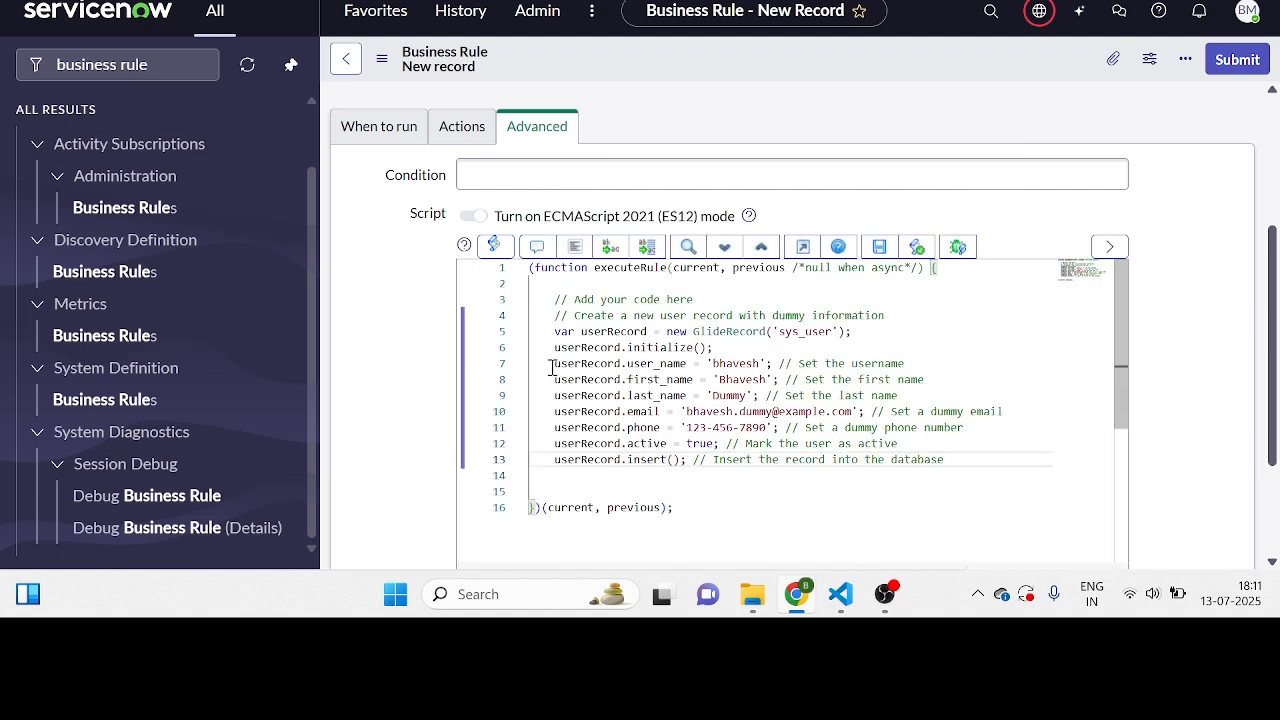
Review the generated script, highlighting GlideRecord, sys_user, initialize and user_name and reading down to the insert line
double_click(712, 333)
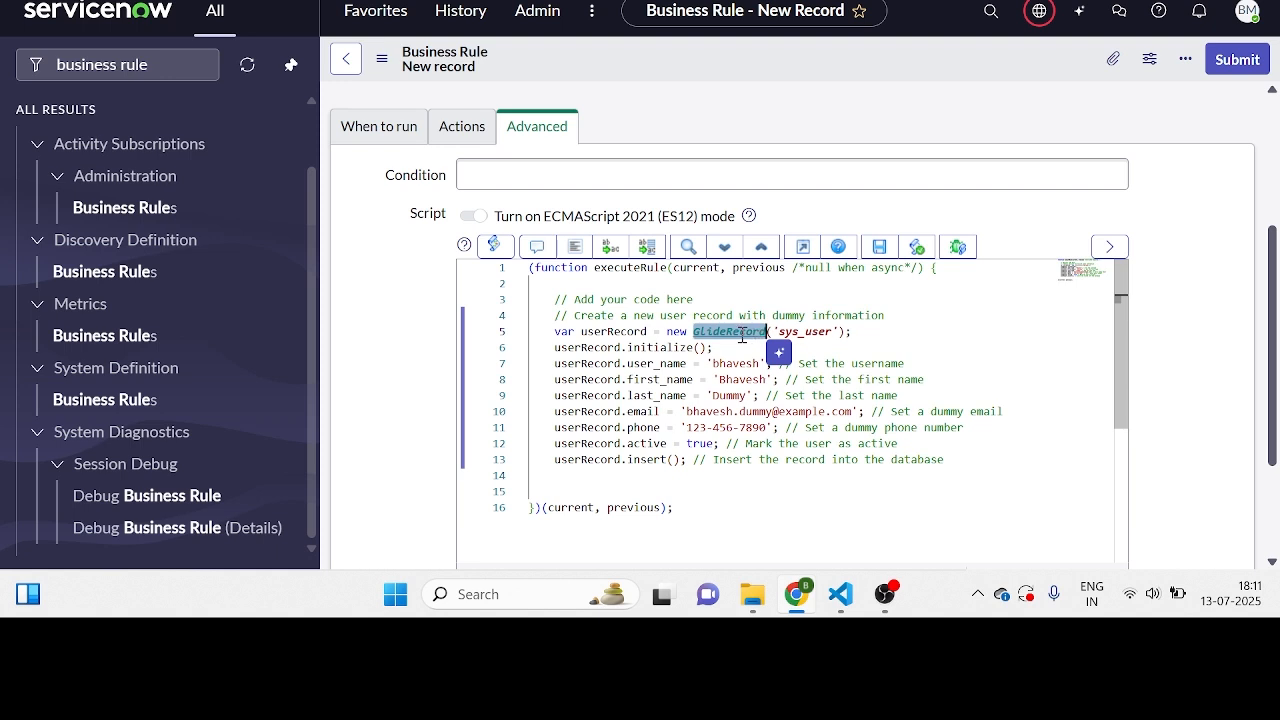
click(877, 337)
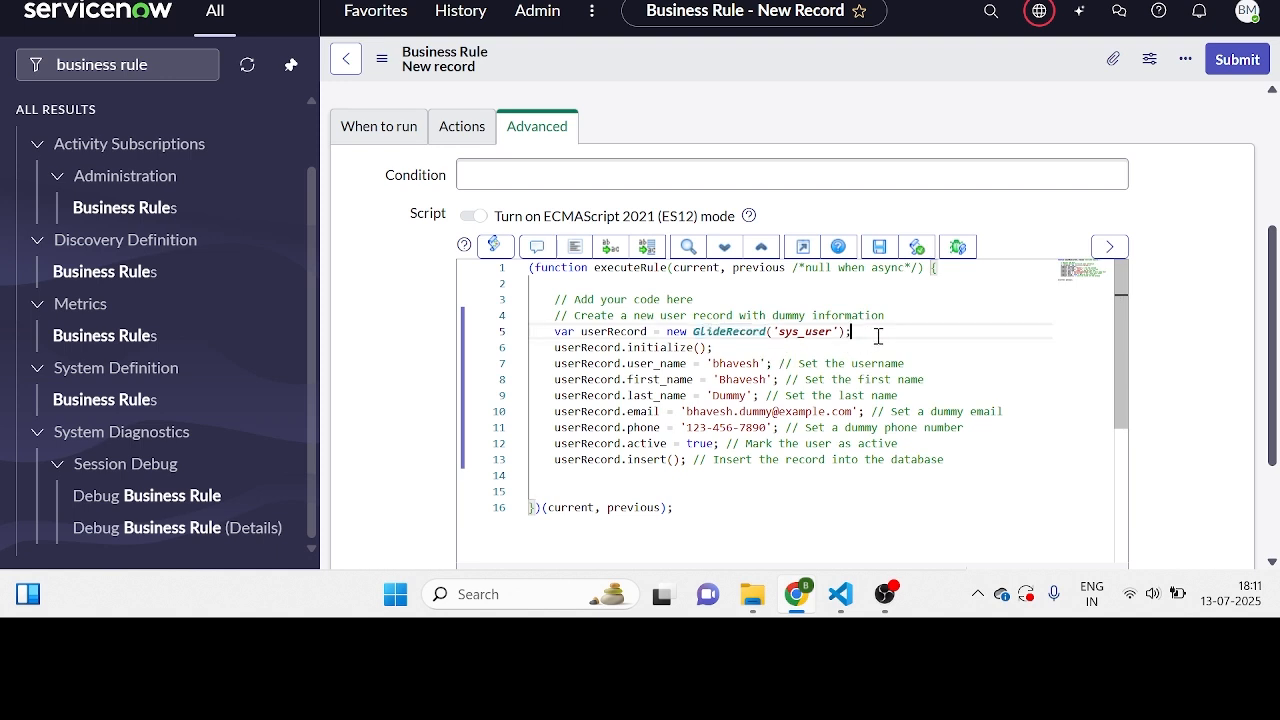
double_click(803, 334)
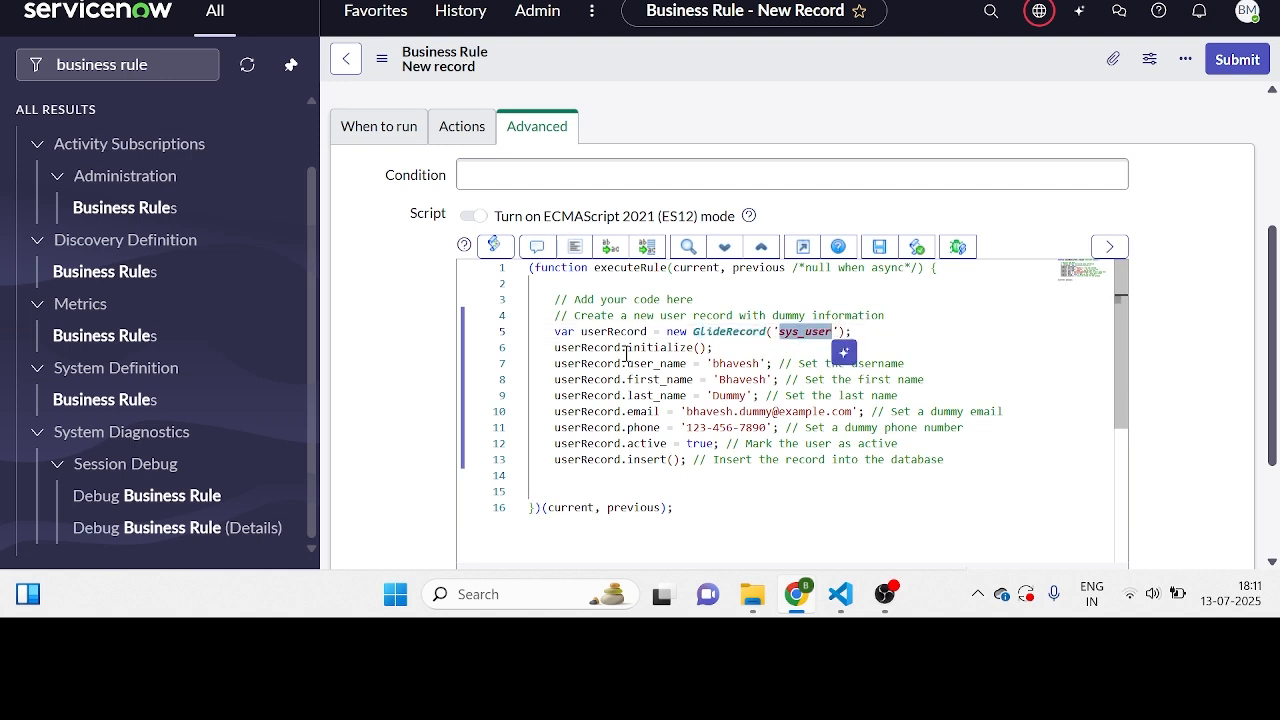
click(662, 347)
double_click(662, 347)
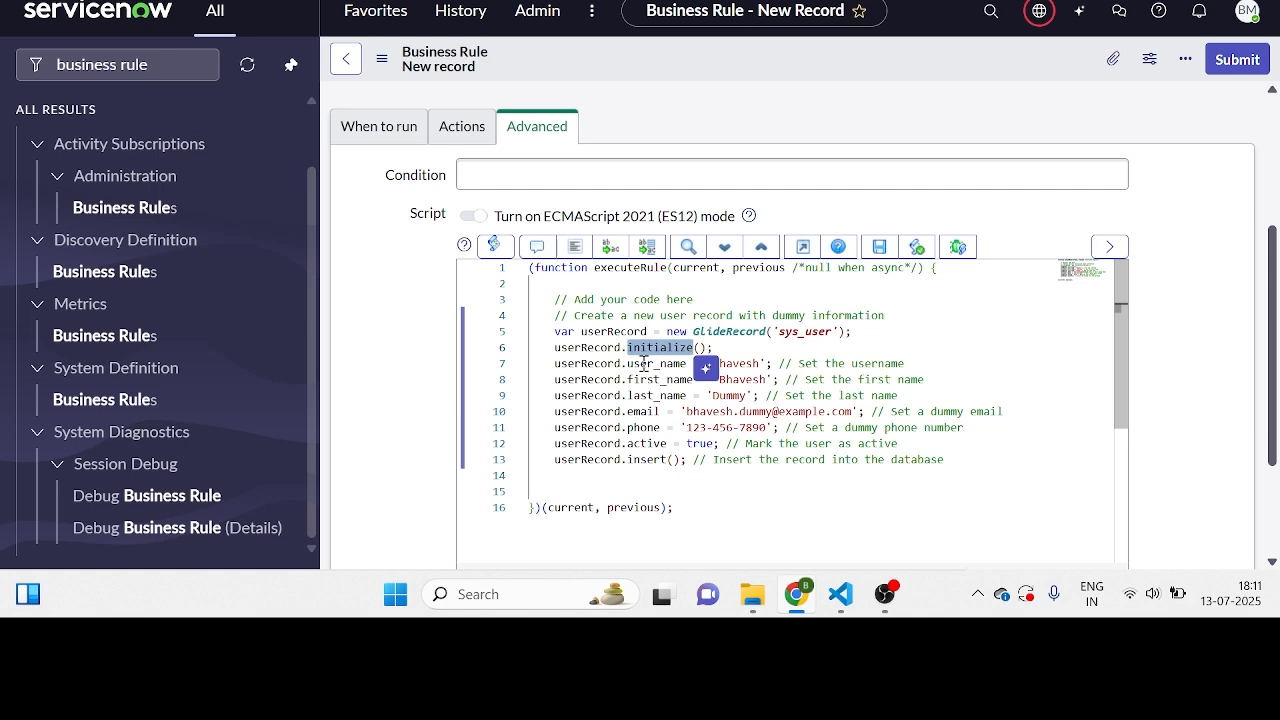
double_click(650, 363)
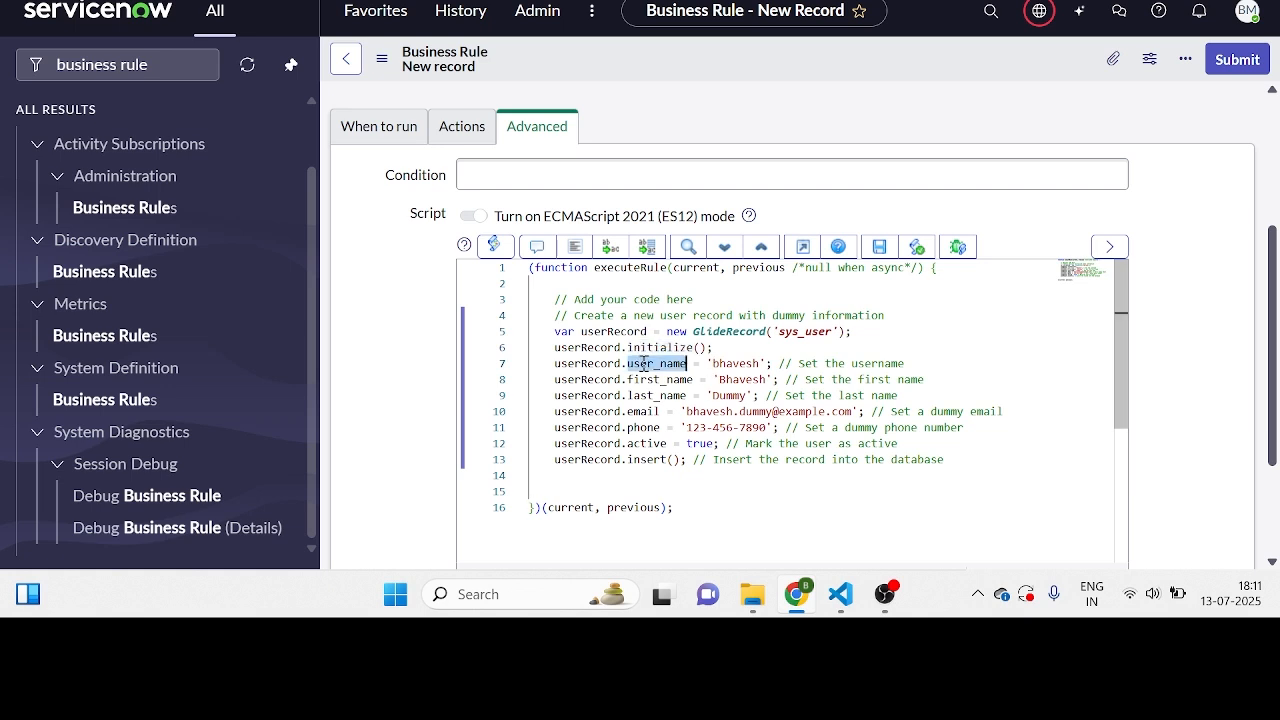
click(861, 379)
scroll(861, 378, down, 1)
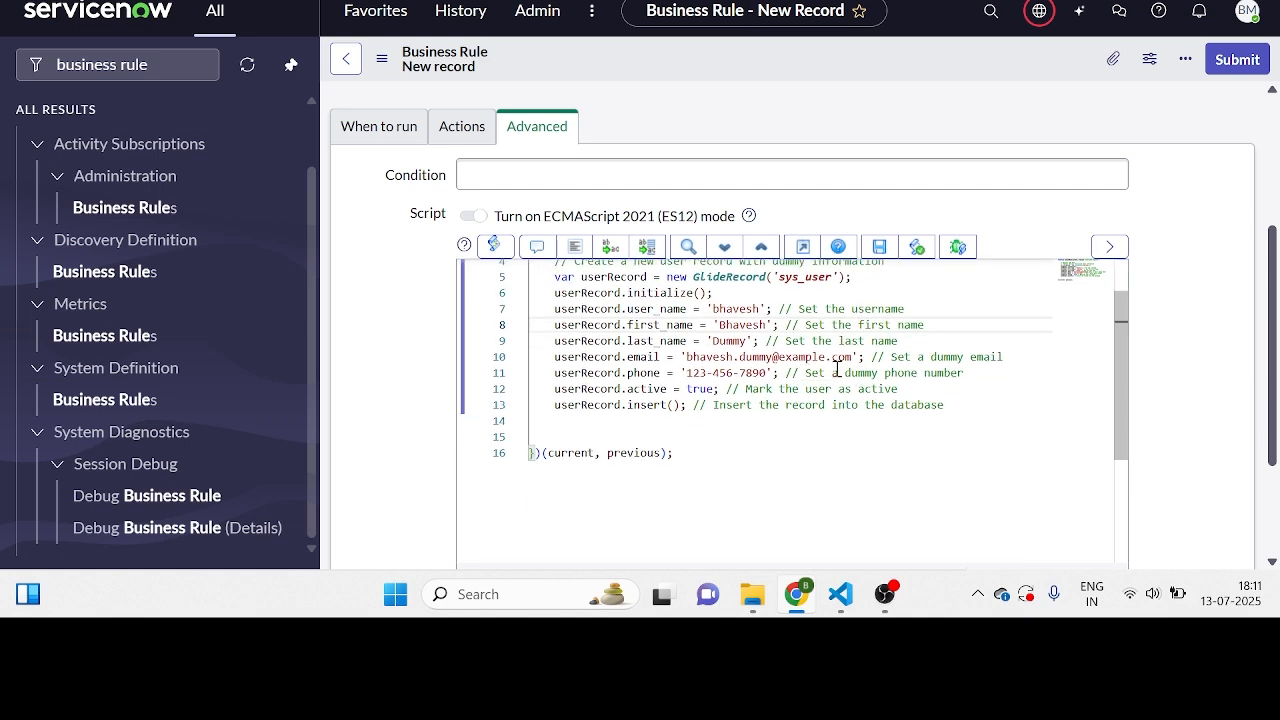
scroll(752, 405, down, 1)
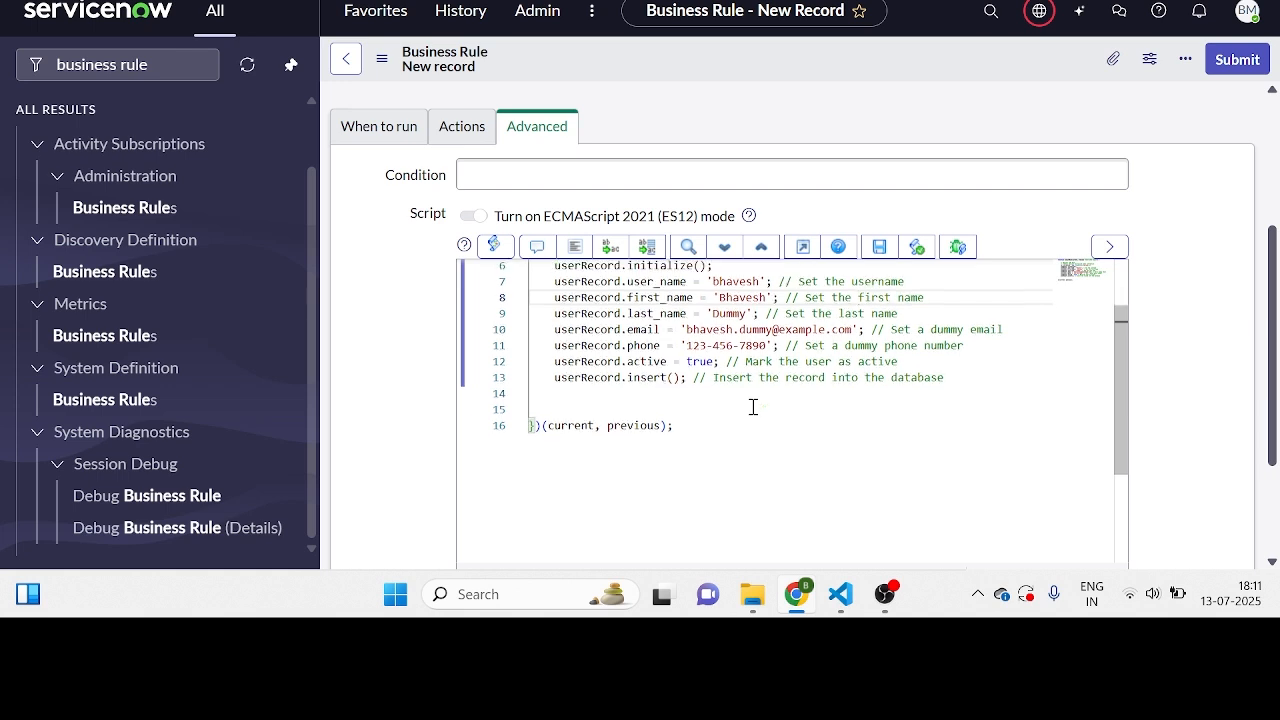
click(658, 392)
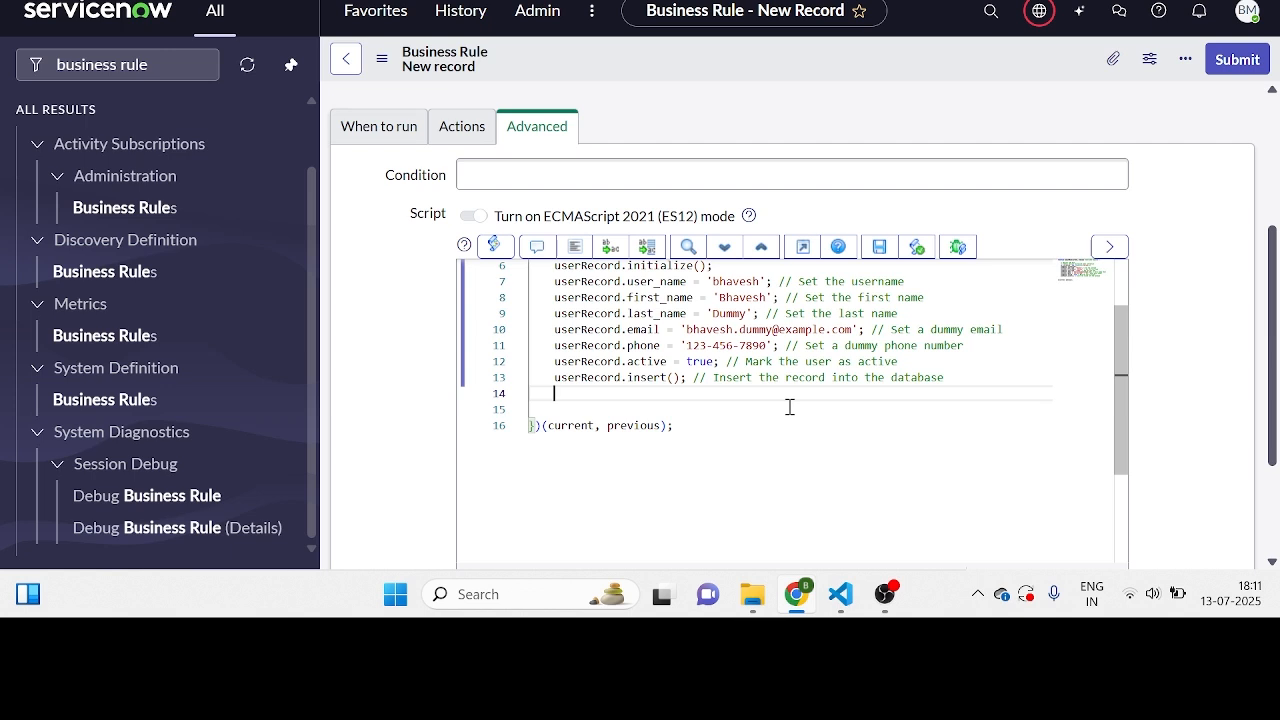
scroll(789, 407, up, 2)
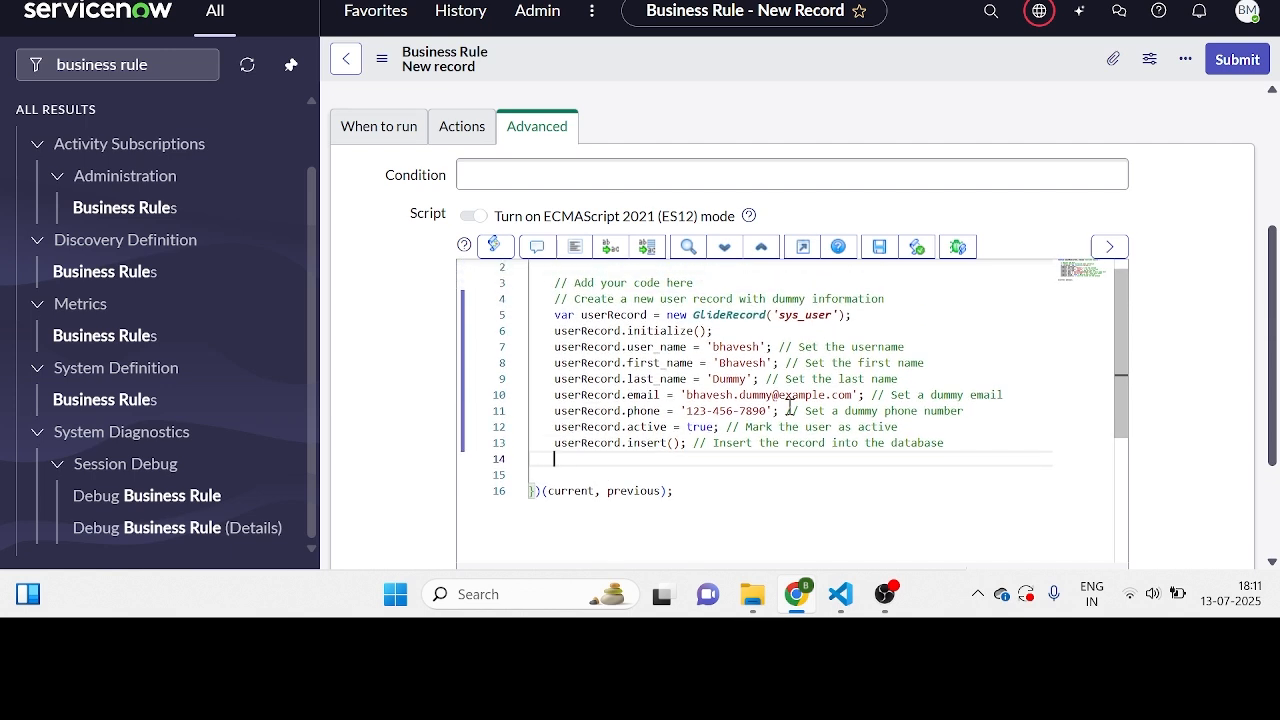
click(967, 444)
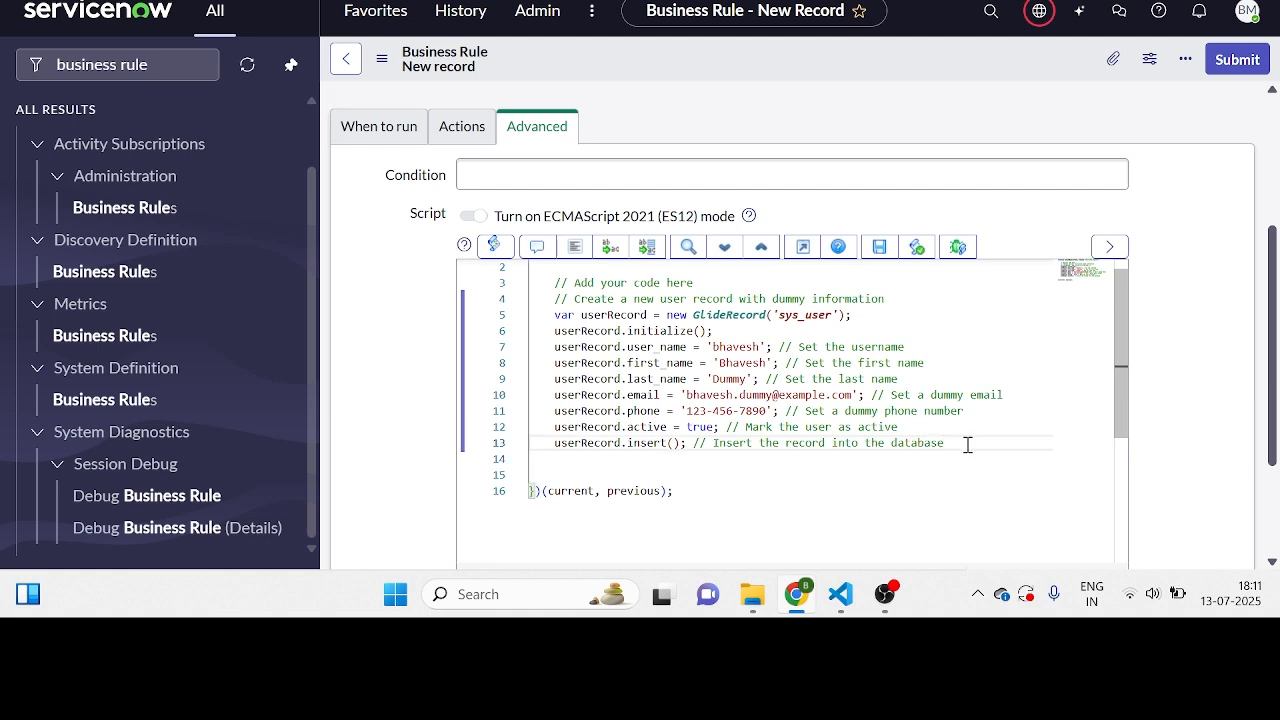
Summarize the generated code from the GlideRecord declaration through the insert line with Now Assist, and dismiss the summary
scroll(967, 444, up, 1)
scroll(967, 444, down, 1)
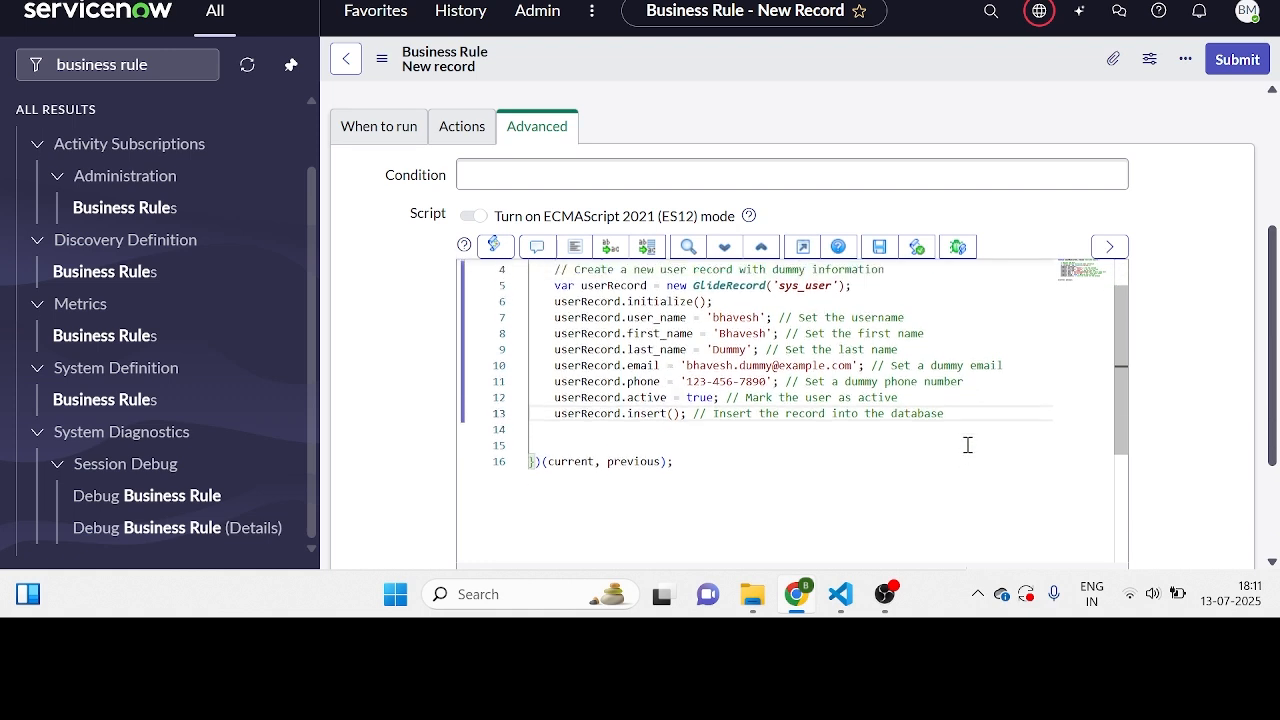
scroll(967, 444, up, 1)
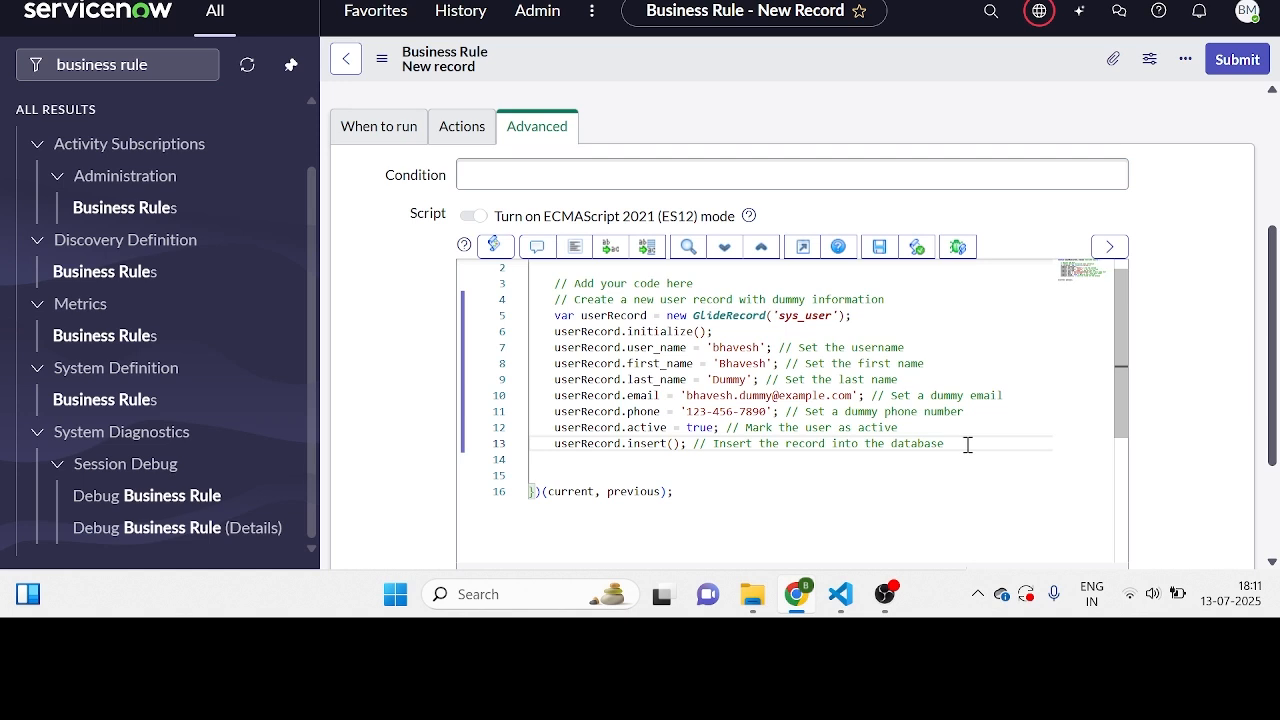
scroll(967, 444, down, 1)
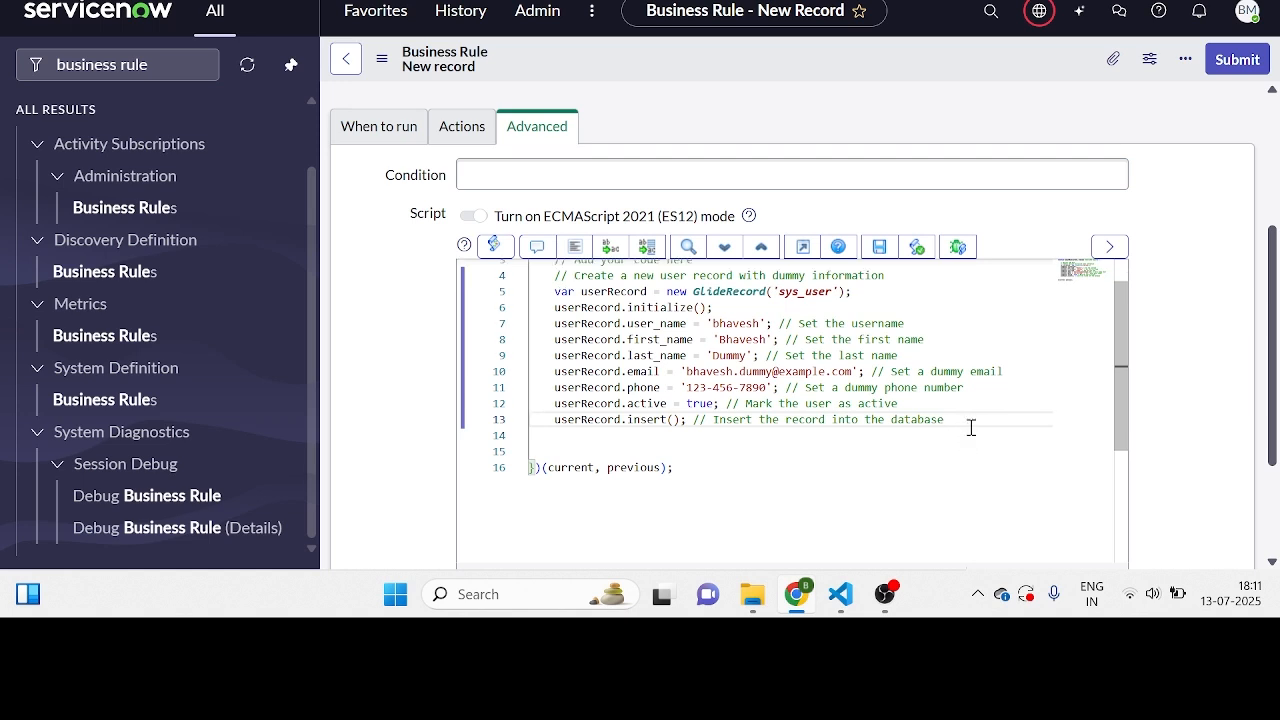
drag(958, 423, 528, 291)
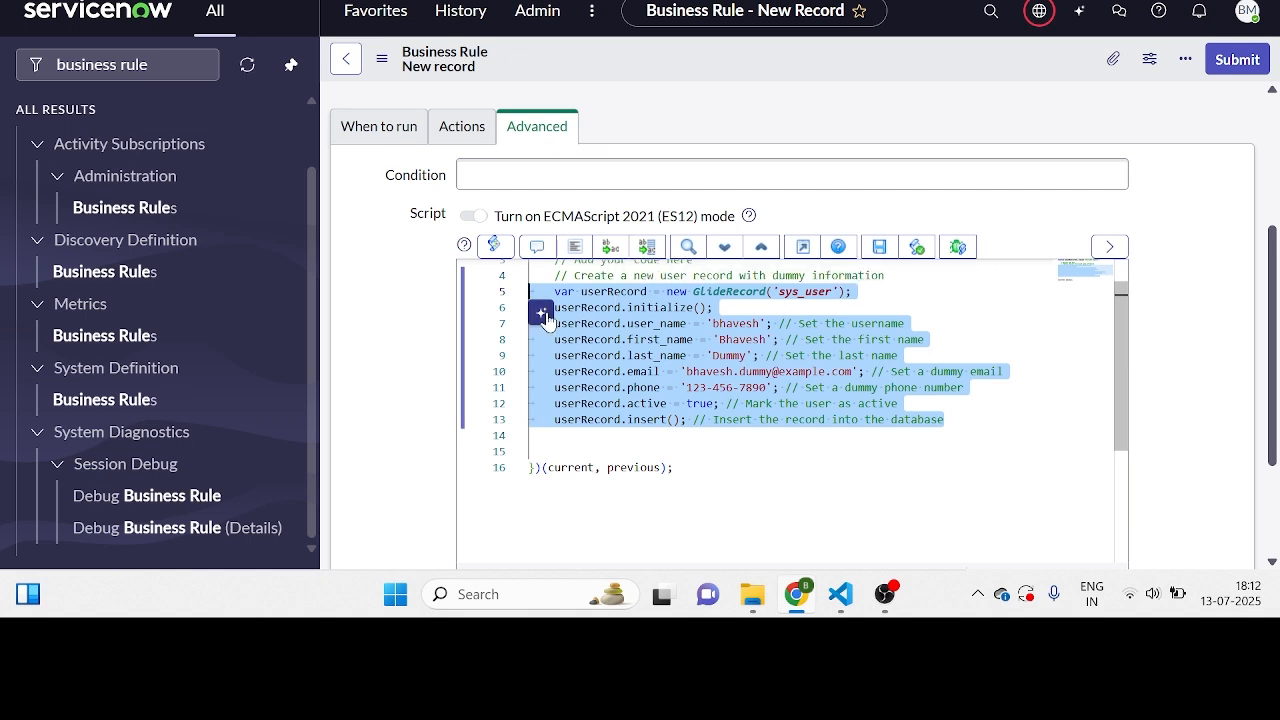
click(542, 315)
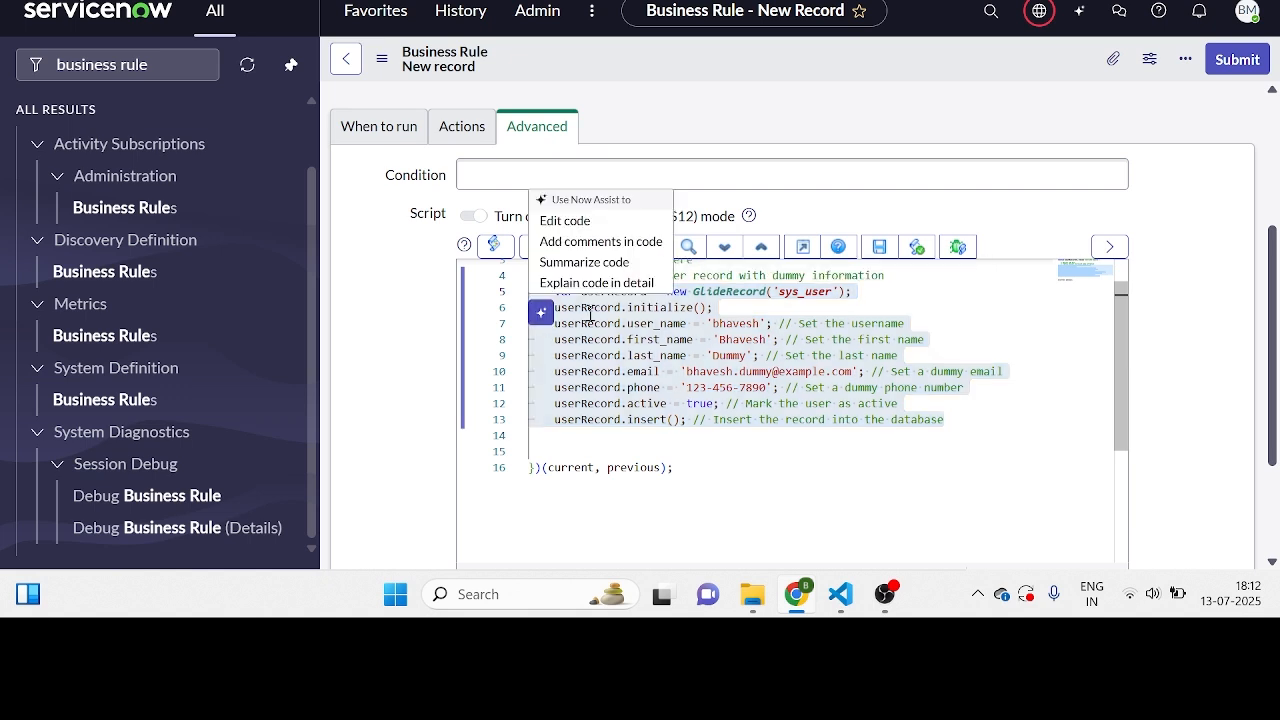
click(584, 262)
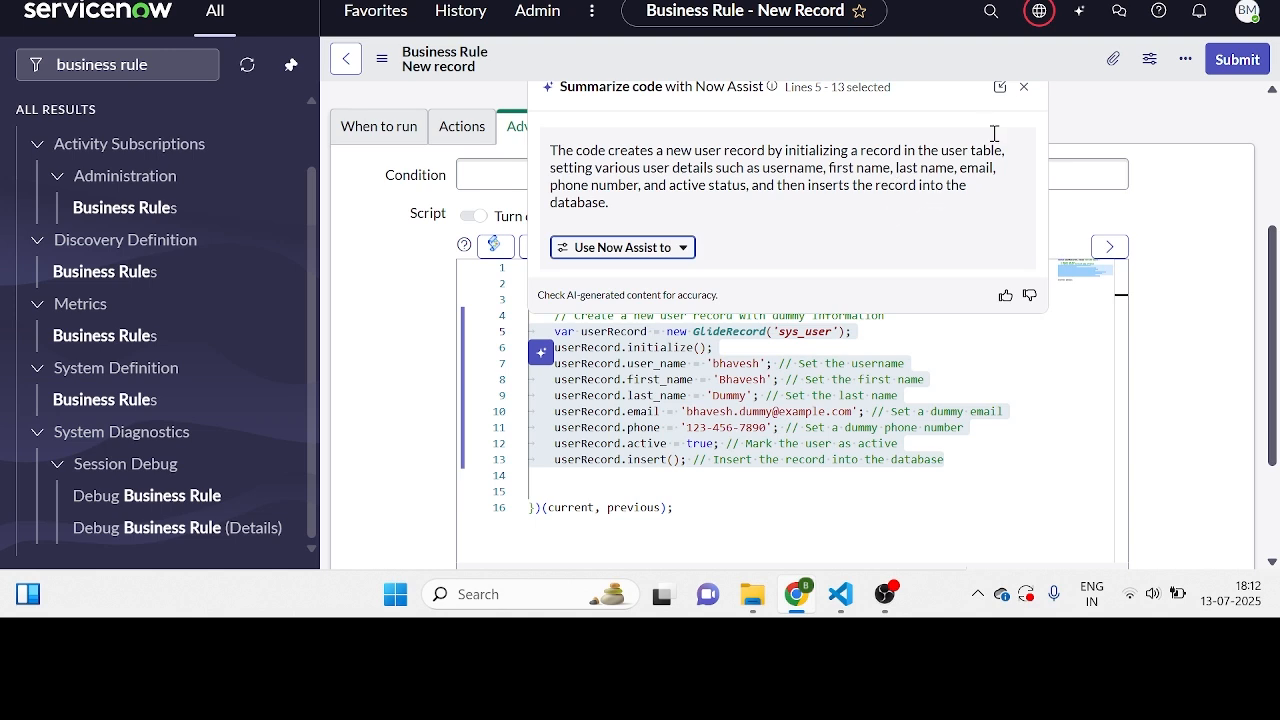
click(1023, 88)
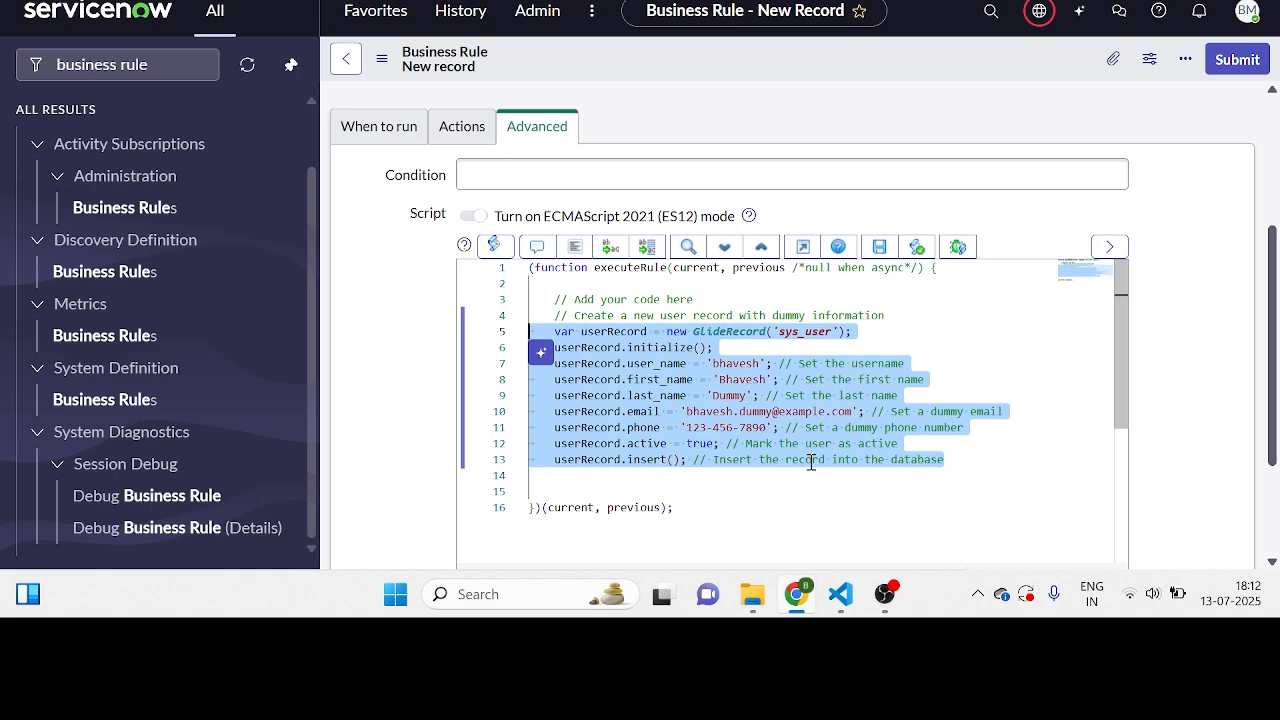
click(805, 605)
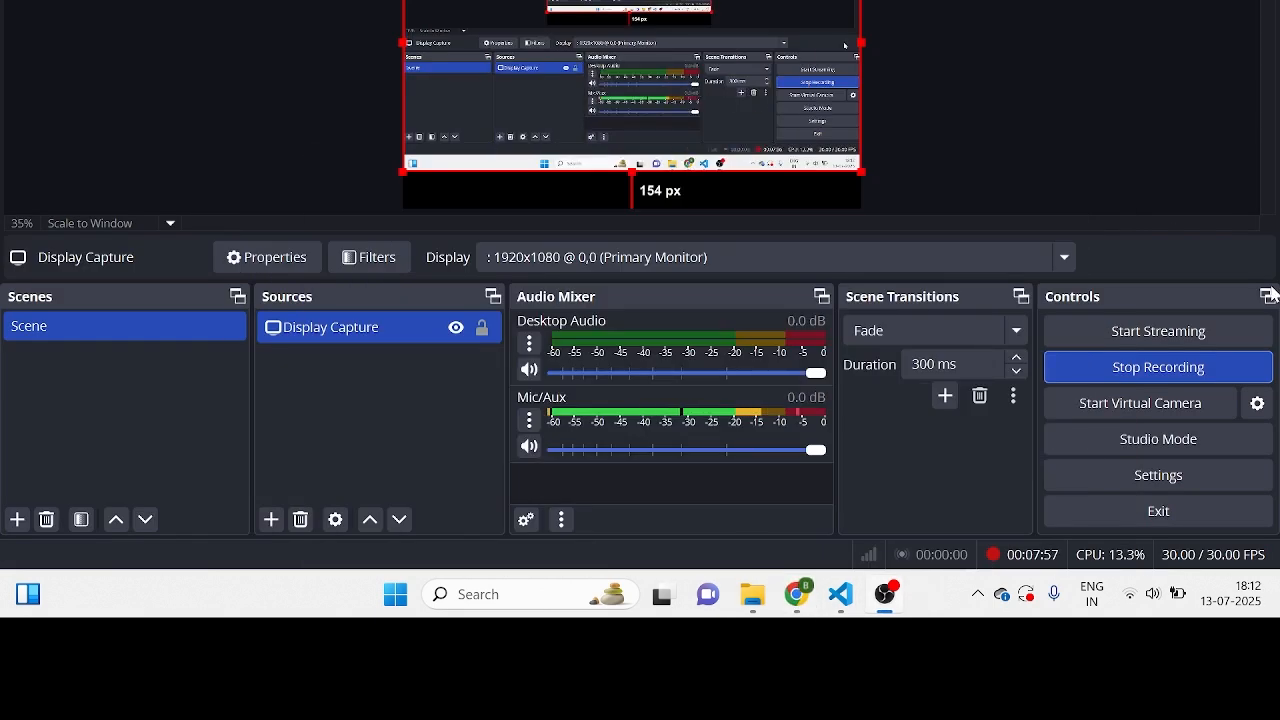